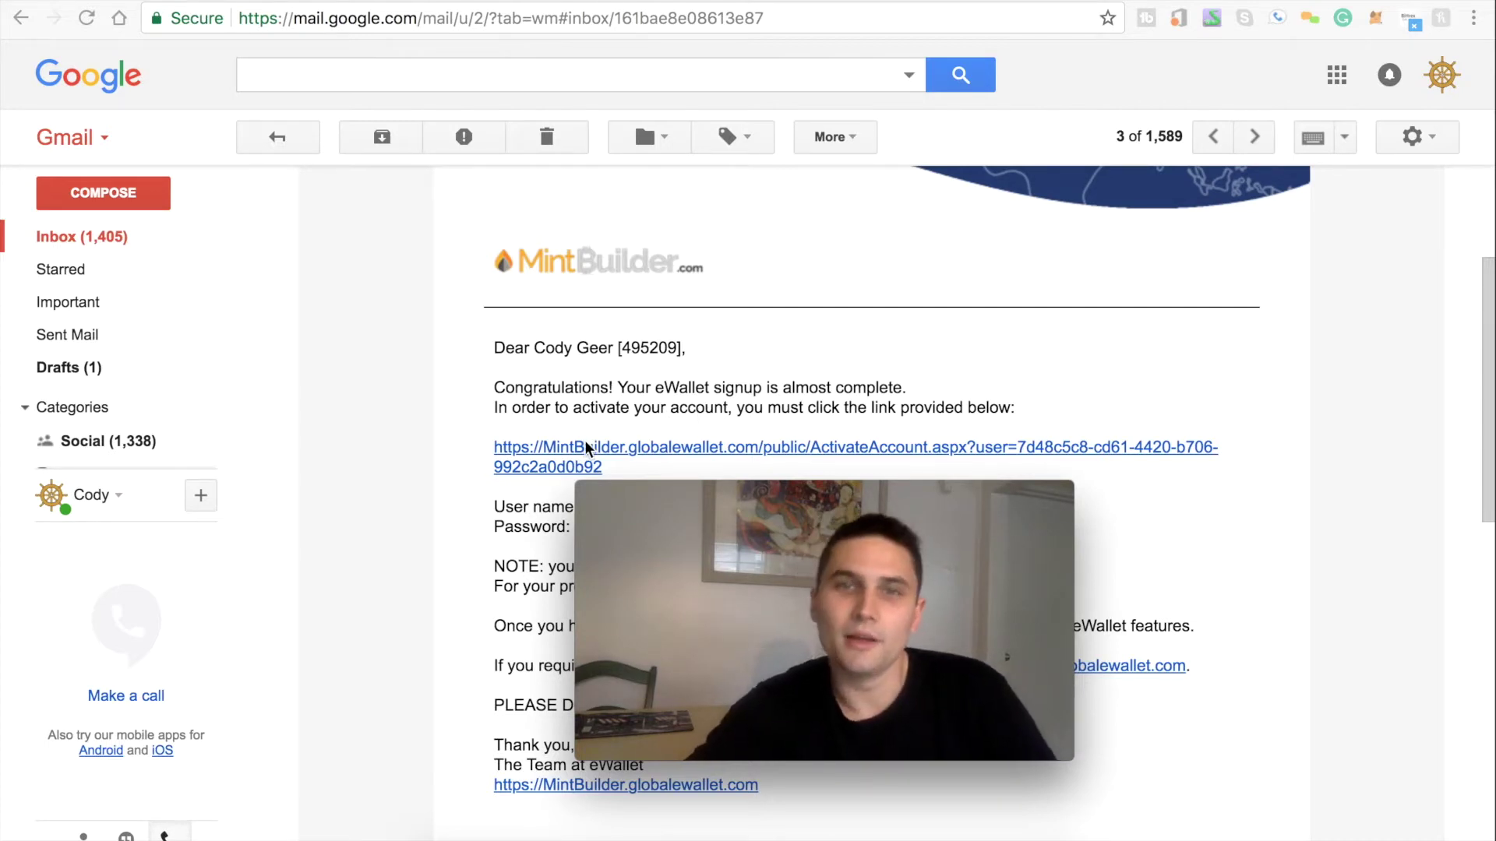
Step: Follow the emailed activation link and continue from the confirmation to the eWallet Member Login page
{"action": "left_click", "coordinate": [559, 449]}
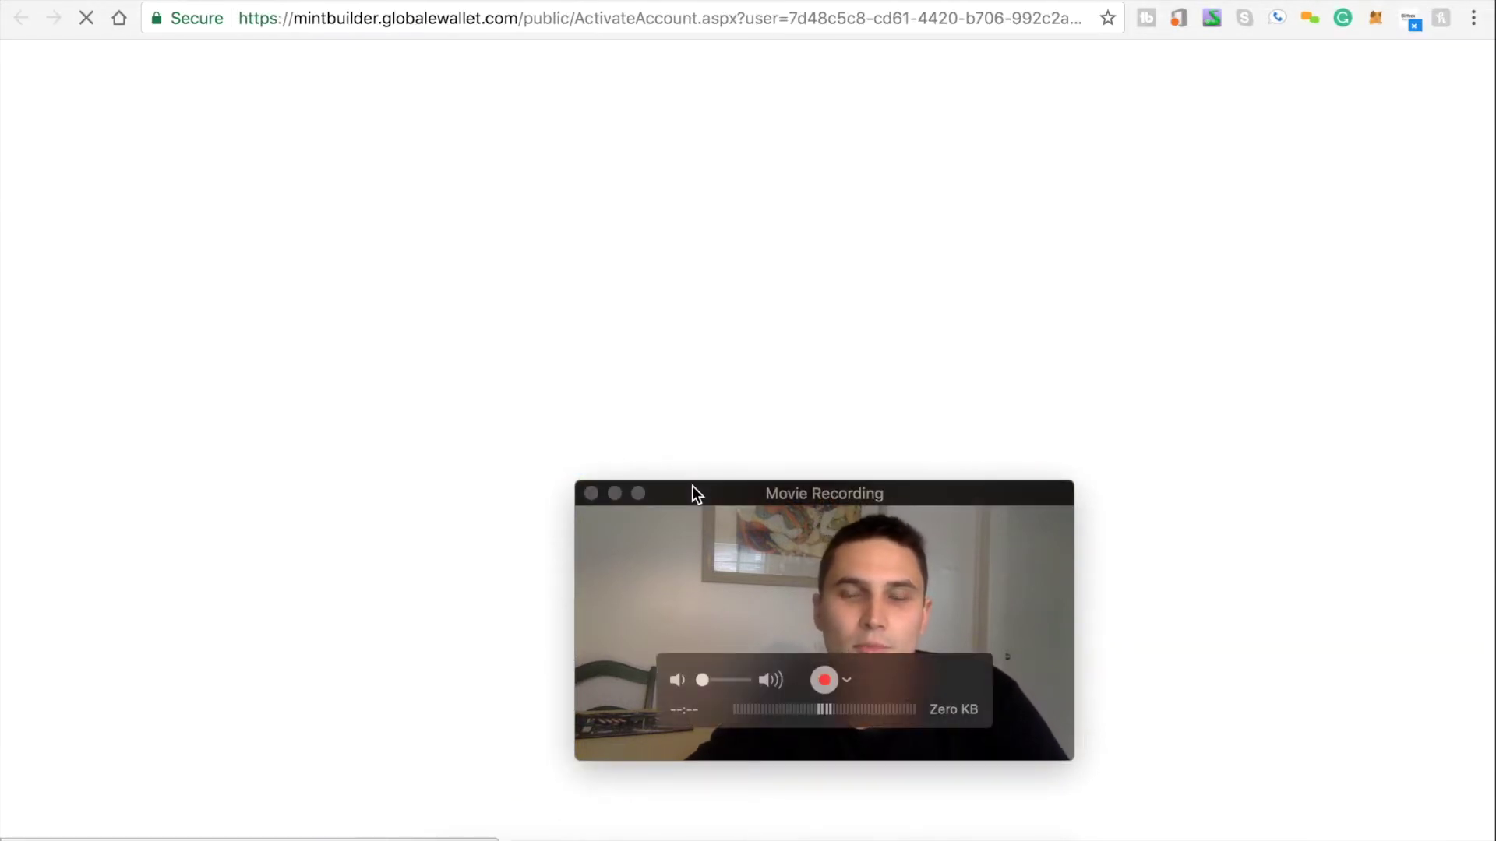
{"action": "left_click_drag", "start_coordinate": [692, 490], "coordinate": [1112, 588]}
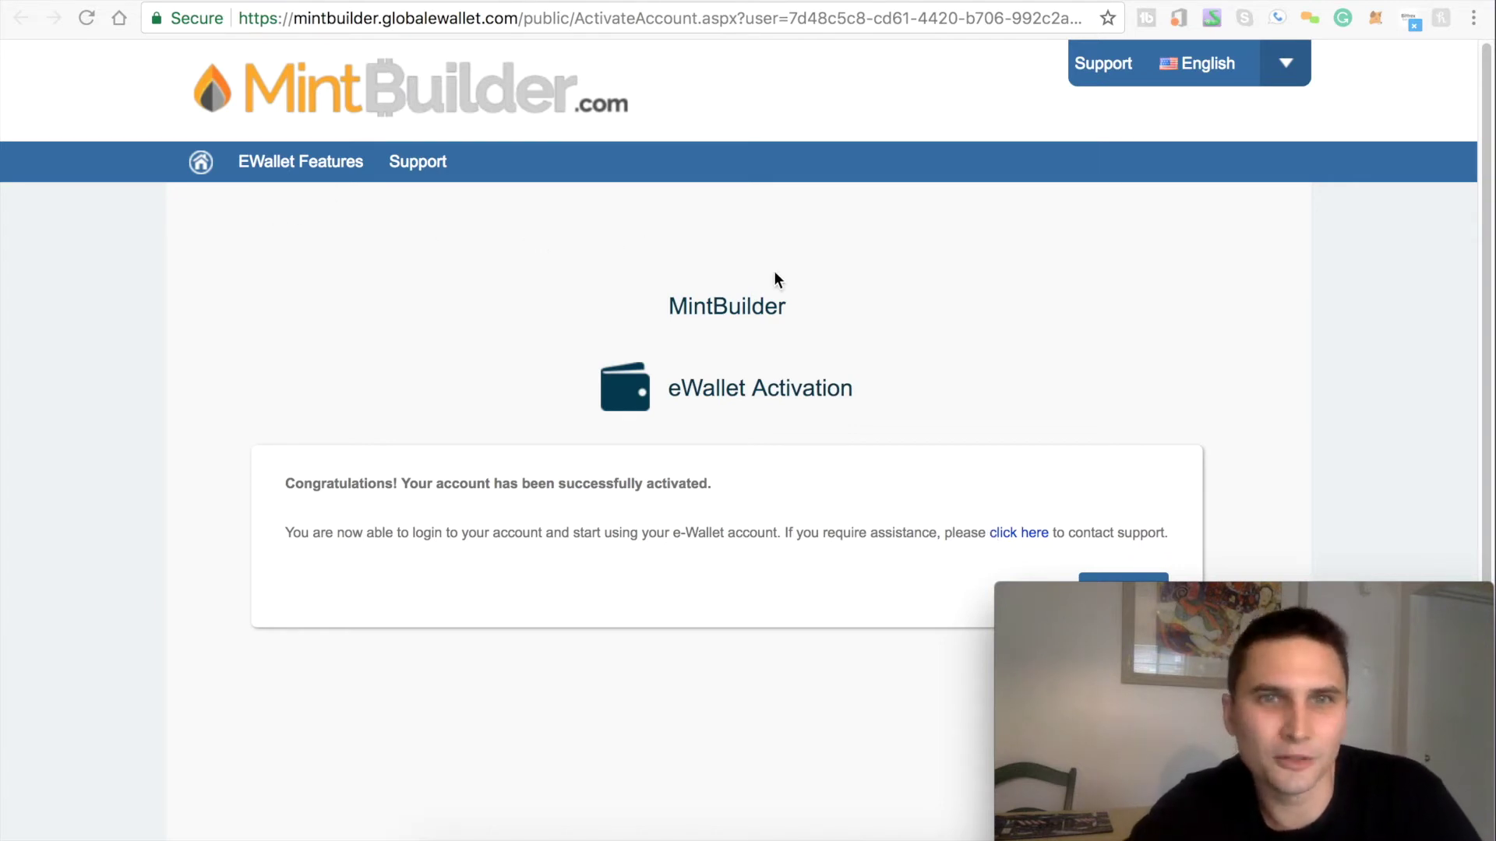
{"action": "scroll", "coordinate": [773, 270], "scroll_direction": "down", "scroll_amount": 5}
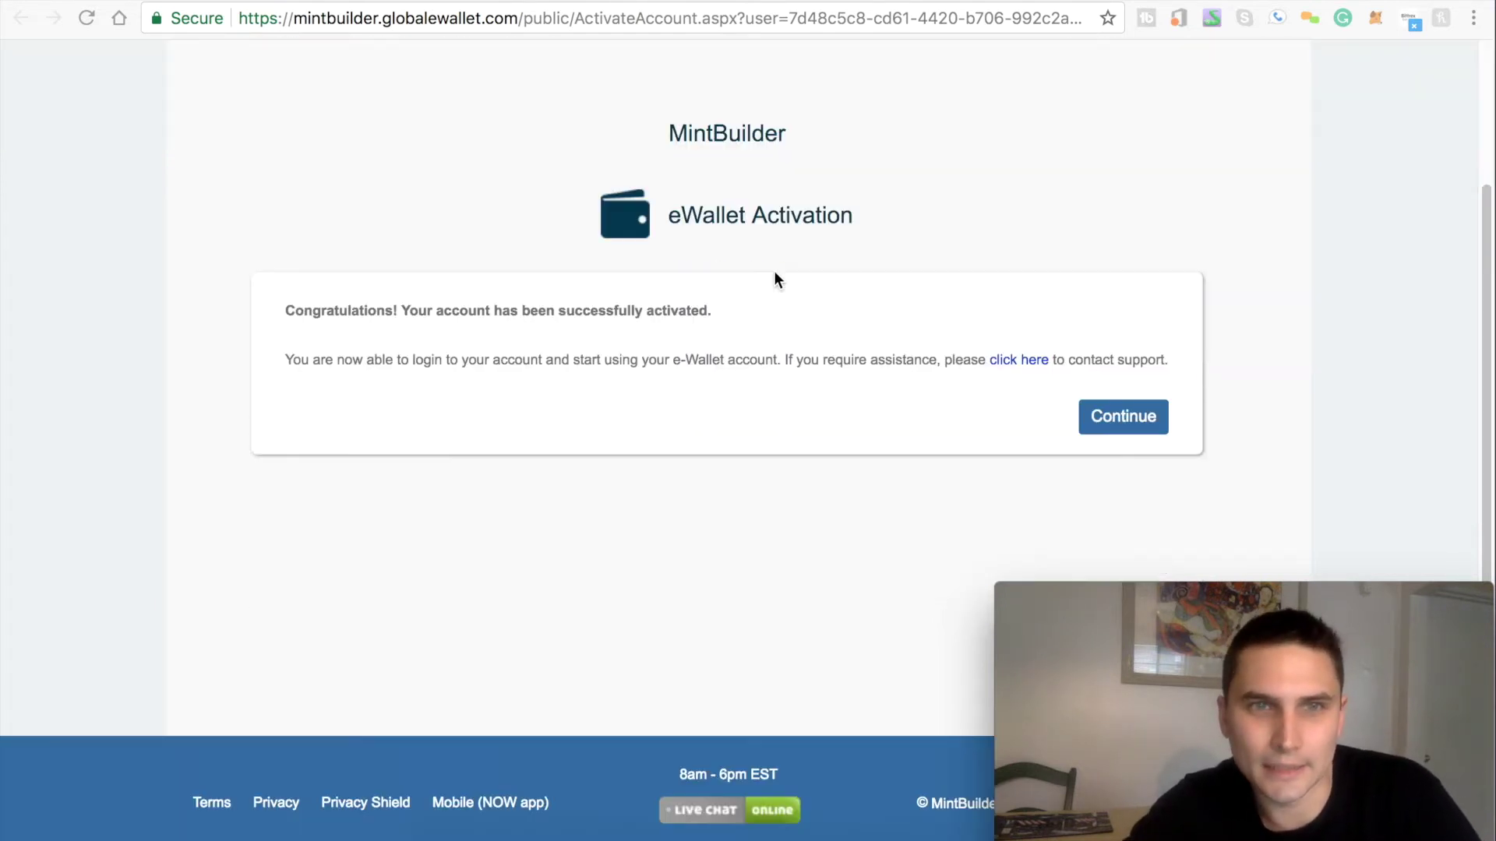
{"action": "left_click", "coordinate": [1119, 405]}
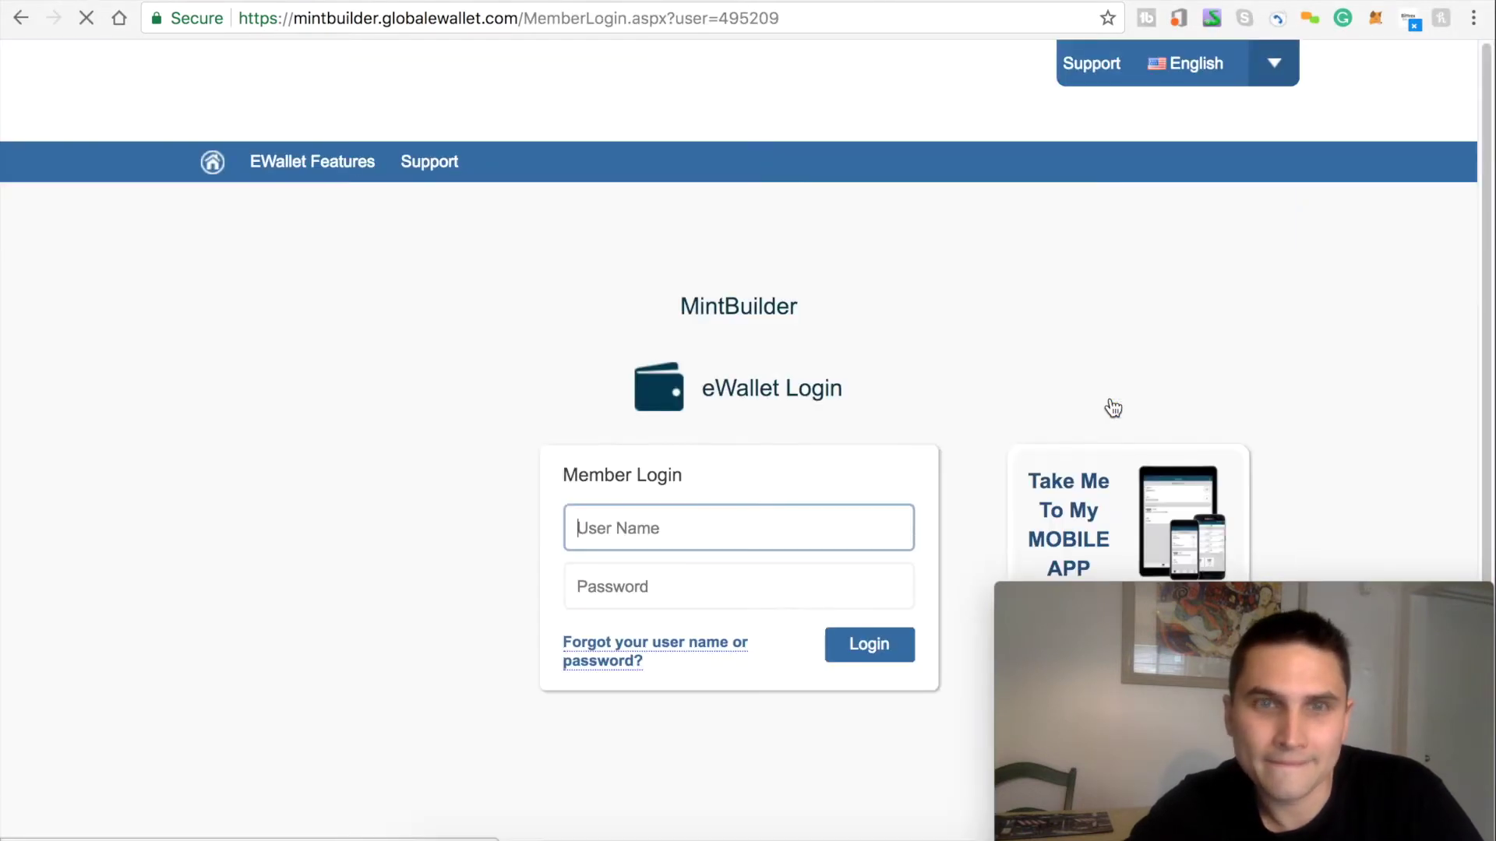
Step: Look up the login credentials in the activation email, then return to the eWallet login page
{"action": "scroll", "coordinate": [868, 461], "scroll_direction": "down", "scroll_amount": 1}
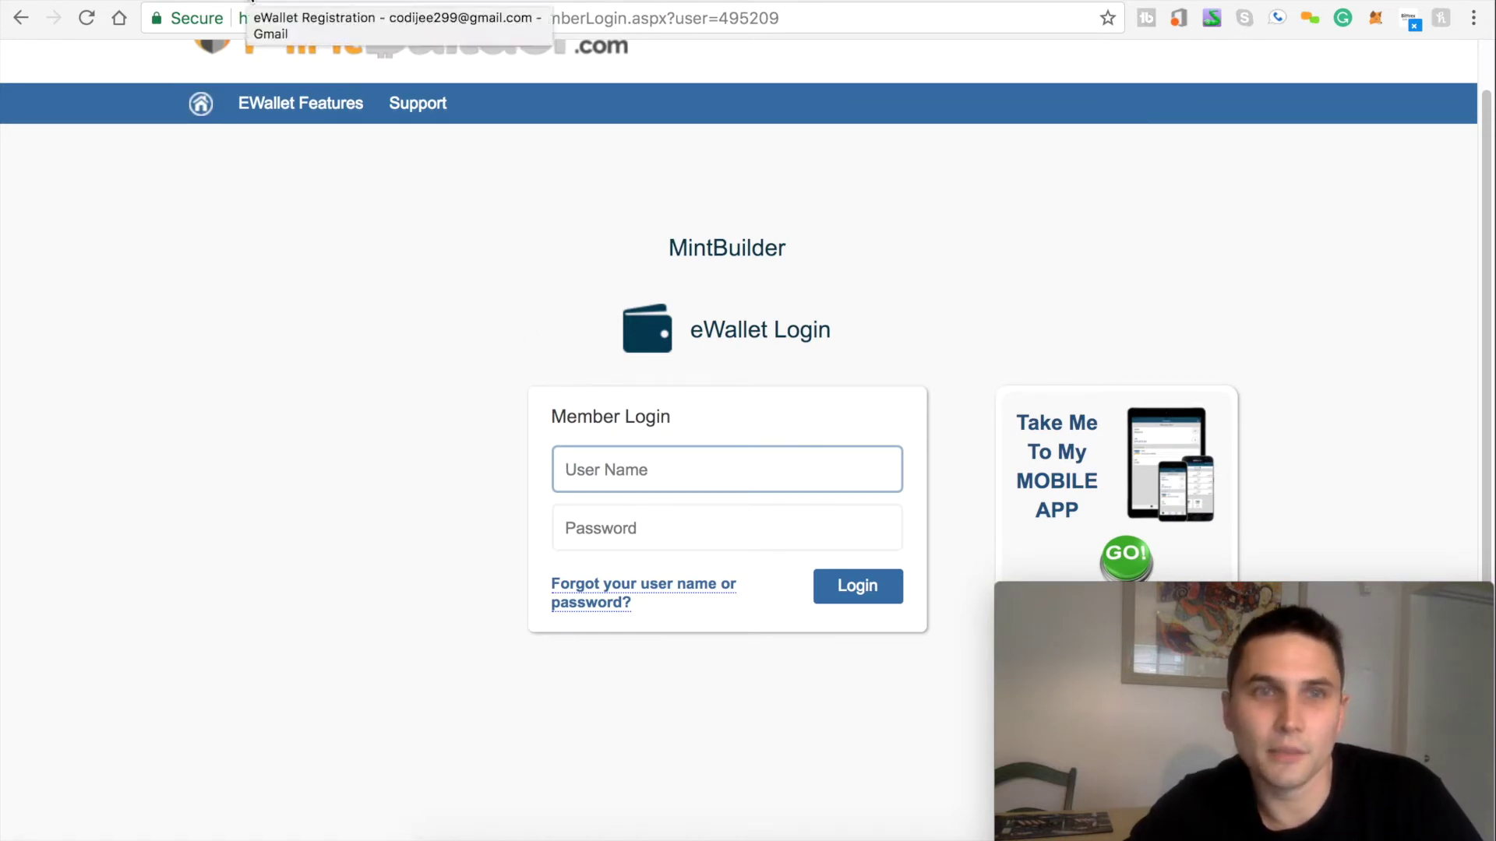
{"action": "left_click", "coordinate": [250, 1]}
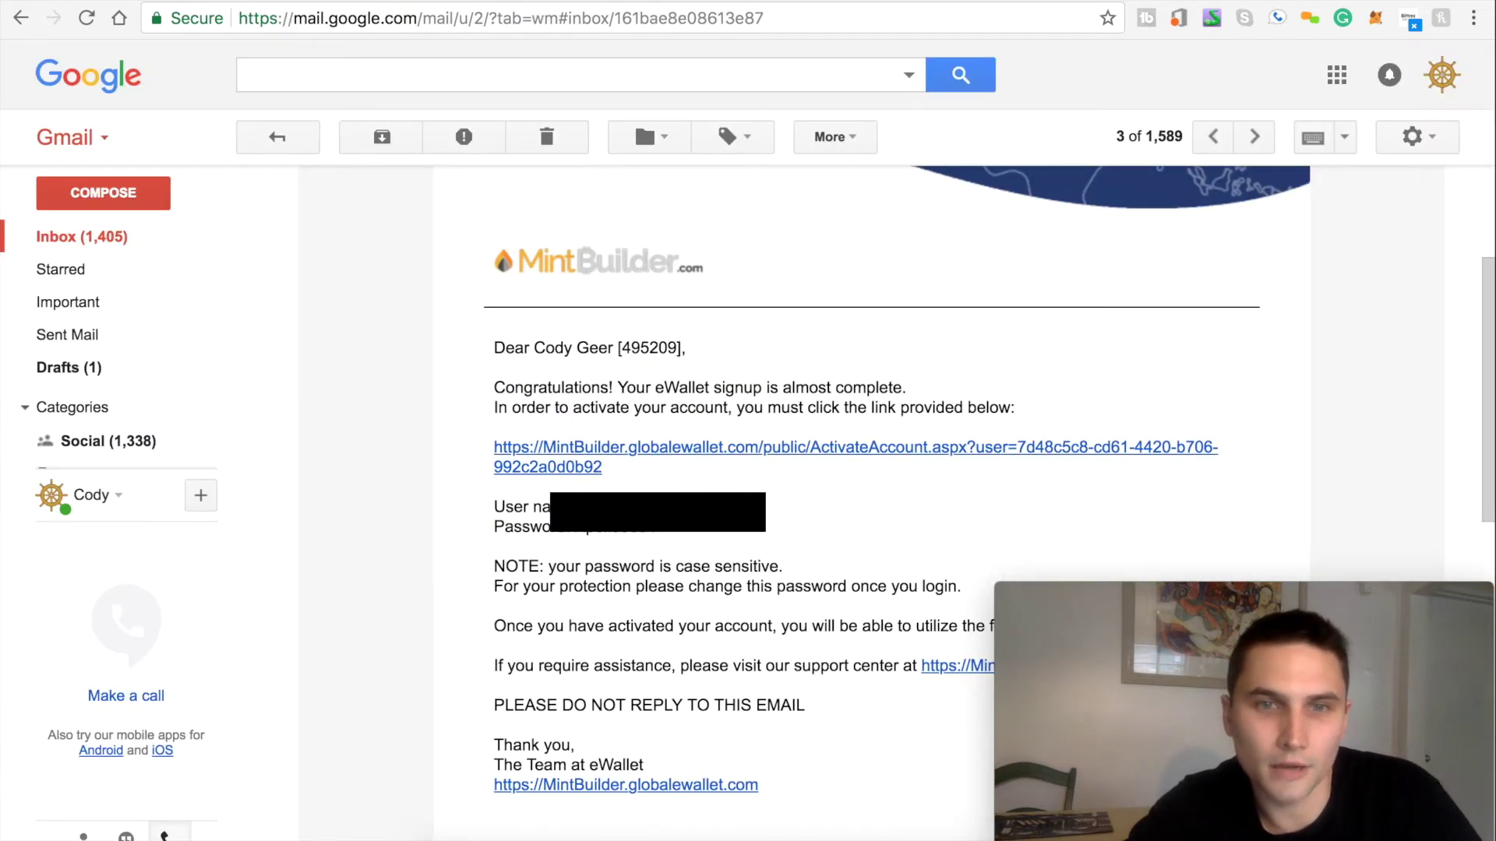
{"action": "left_click", "coordinate": [562, 1]}
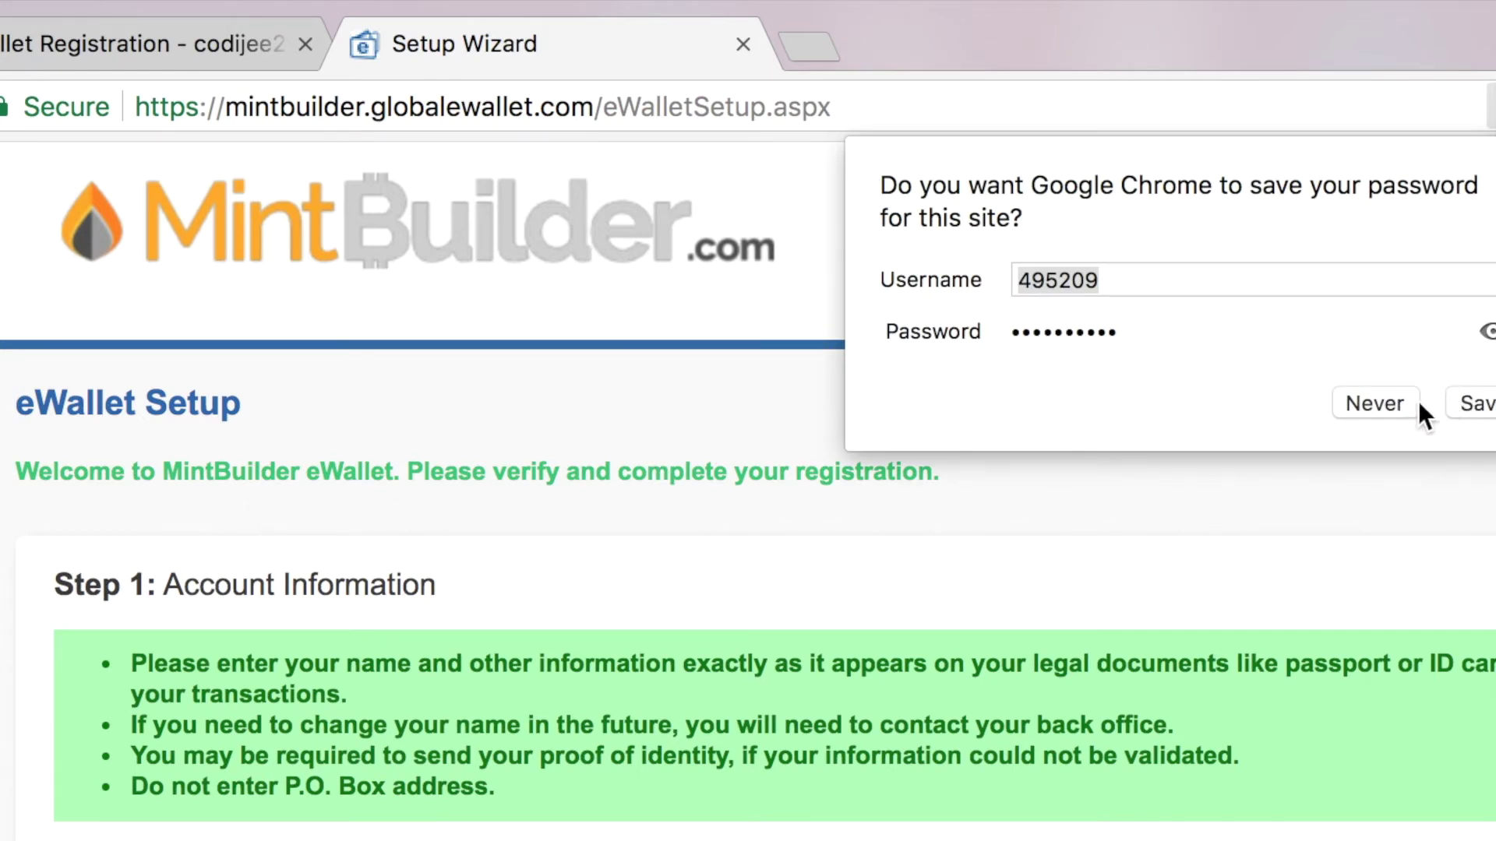
Step: Decline Chrome's offer to save the password and begin entering the Step 1 account information
{"action": "left_click", "coordinate": [1466, 402]}
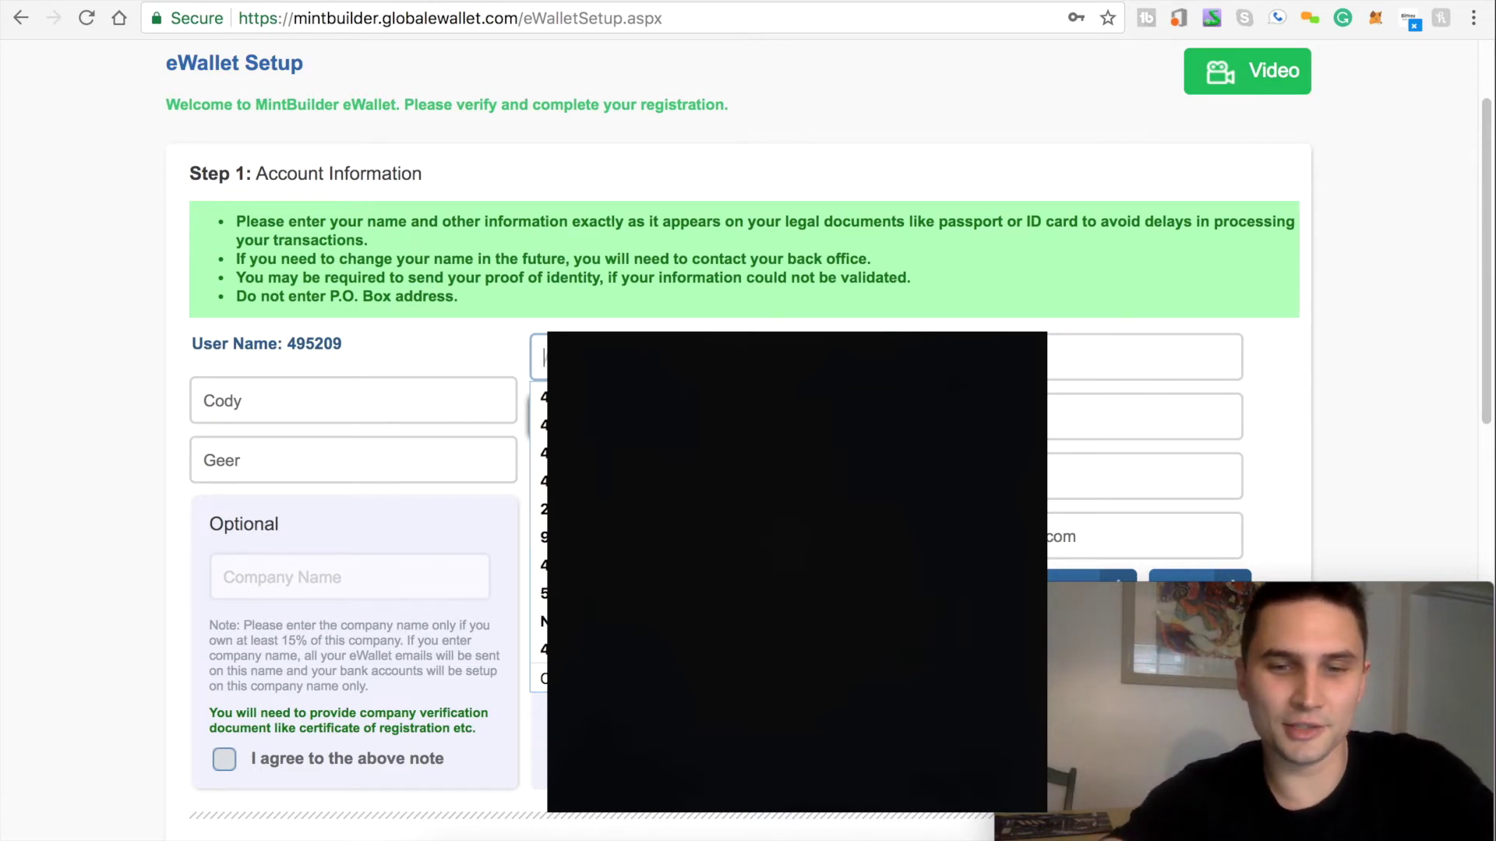
{"action": "type", "text": "4"}
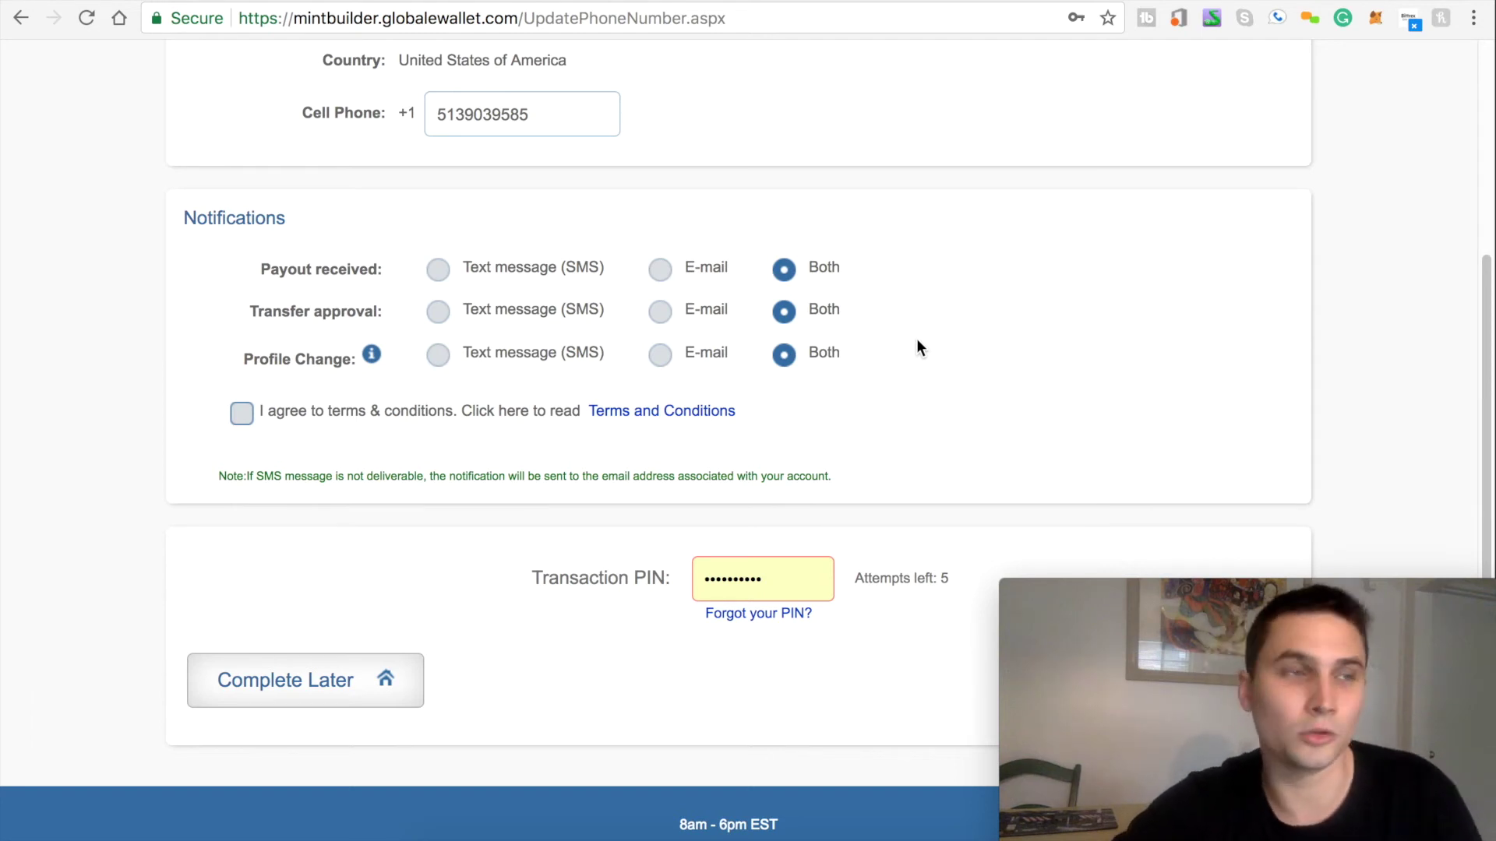
Step: Accept the terms, retype the Transaction PIN, submit the setup, and confirm the cell phone number
{"action": "left_click", "coordinate": [238, 415]}
{"action": "double_click", "coordinate": [779, 588]}
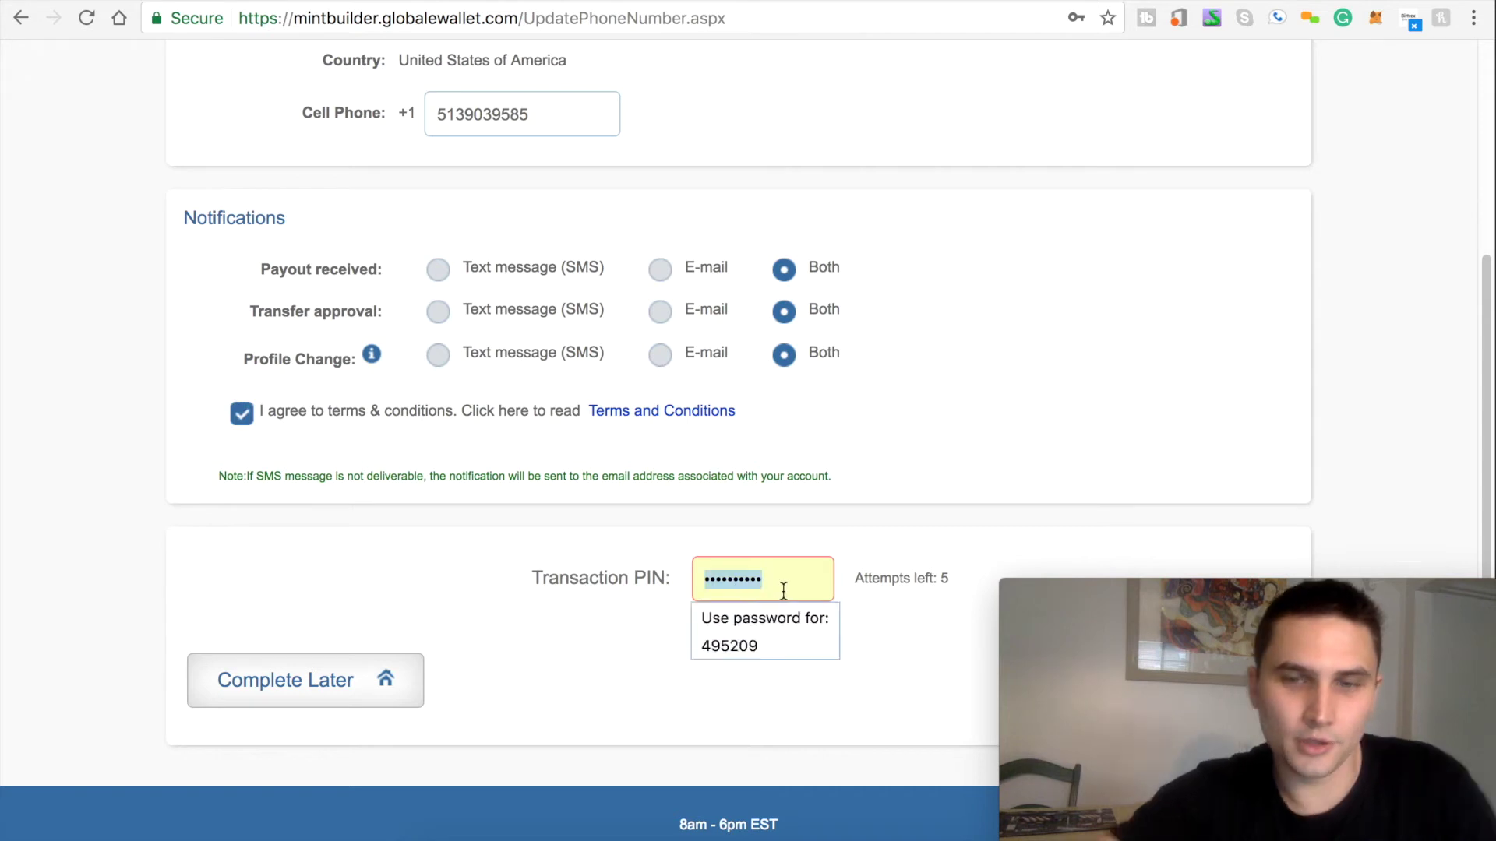
{"action": "key", "text": "BackSpace"}
{"action": "scroll", "coordinate": [783, 590], "scroll_direction": "down", "scroll_amount": 1}
{"action": "type", "text": "••••"}
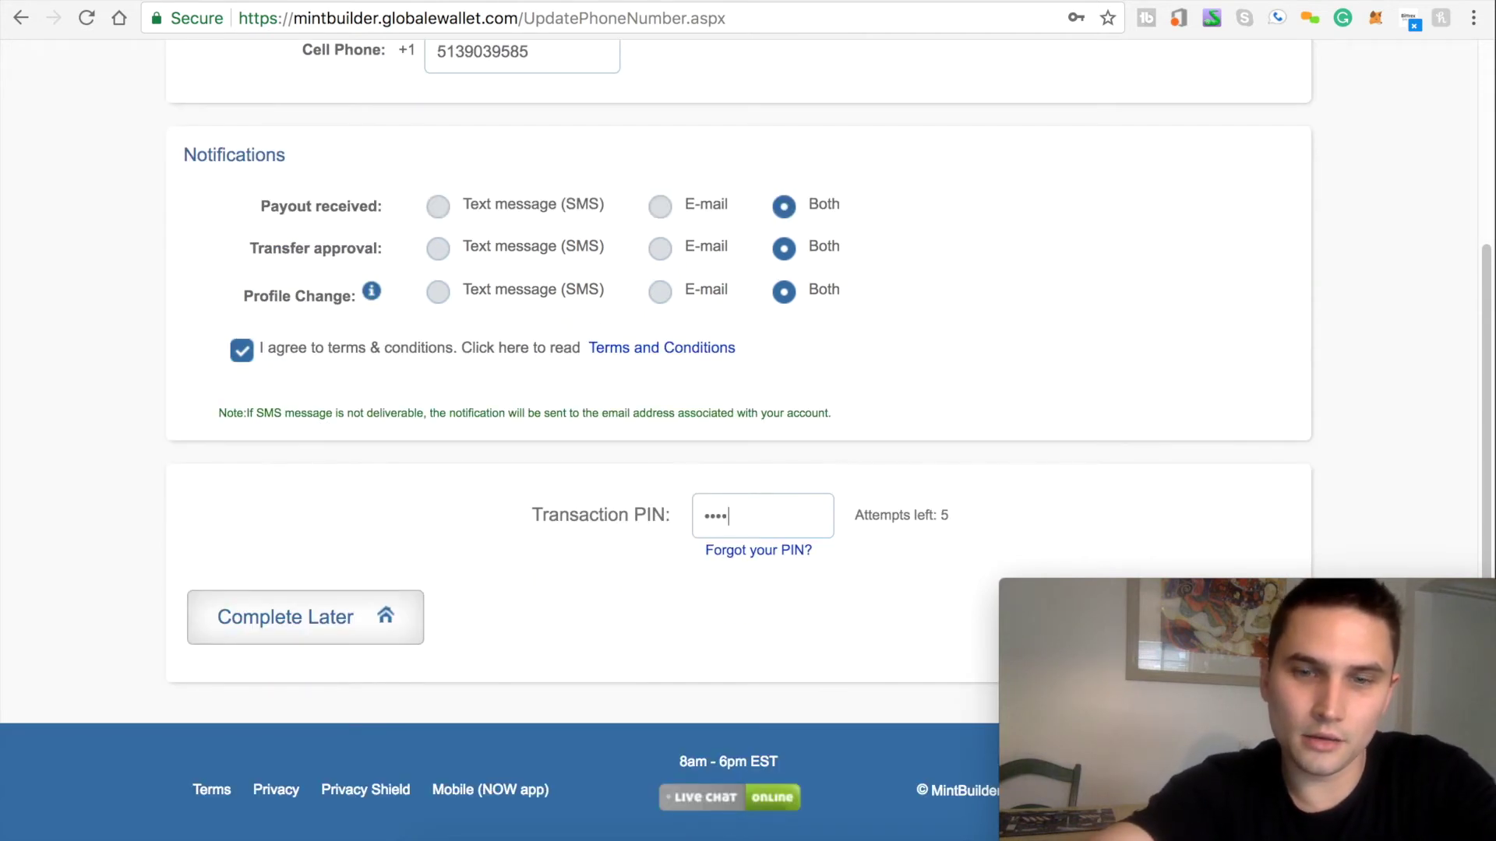
{"action": "type", "text": "••"}
{"action": "left_click", "coordinate": [1169, 600]}
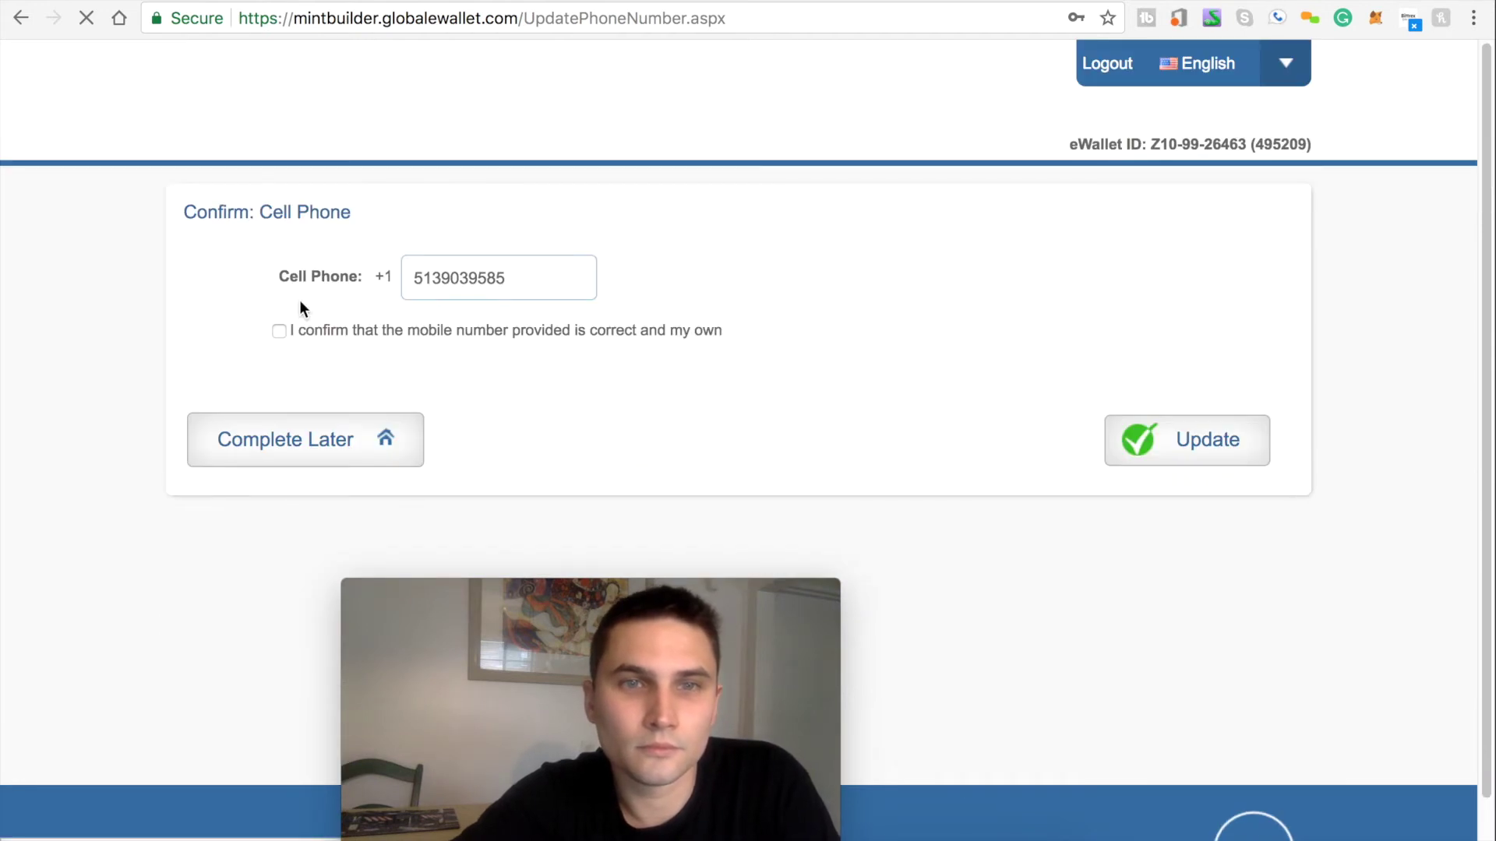
{"action": "left_click", "coordinate": [277, 335]}
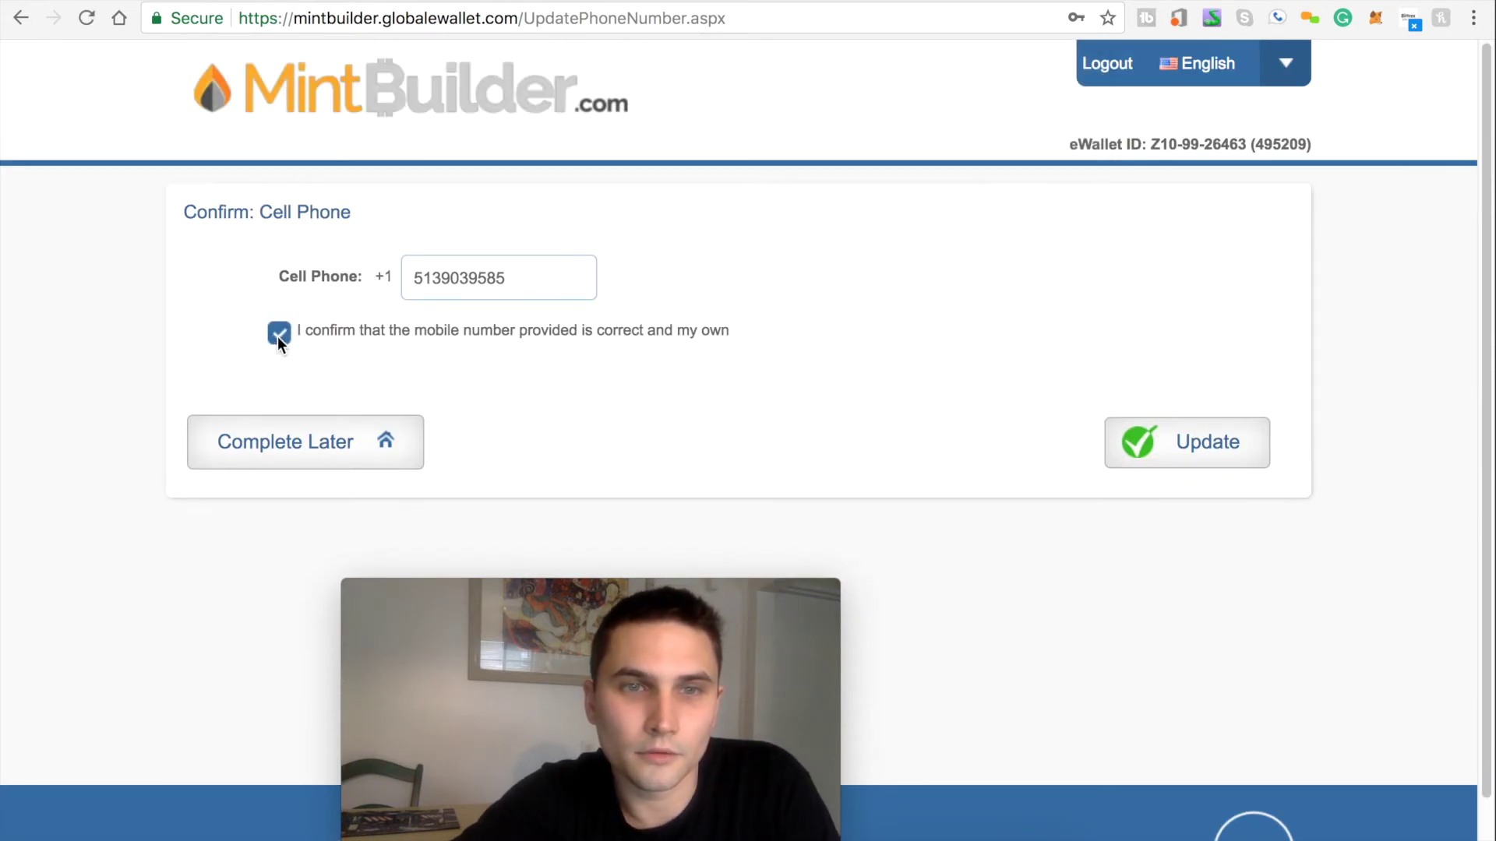
{"action": "left_click", "coordinate": [1214, 452]}
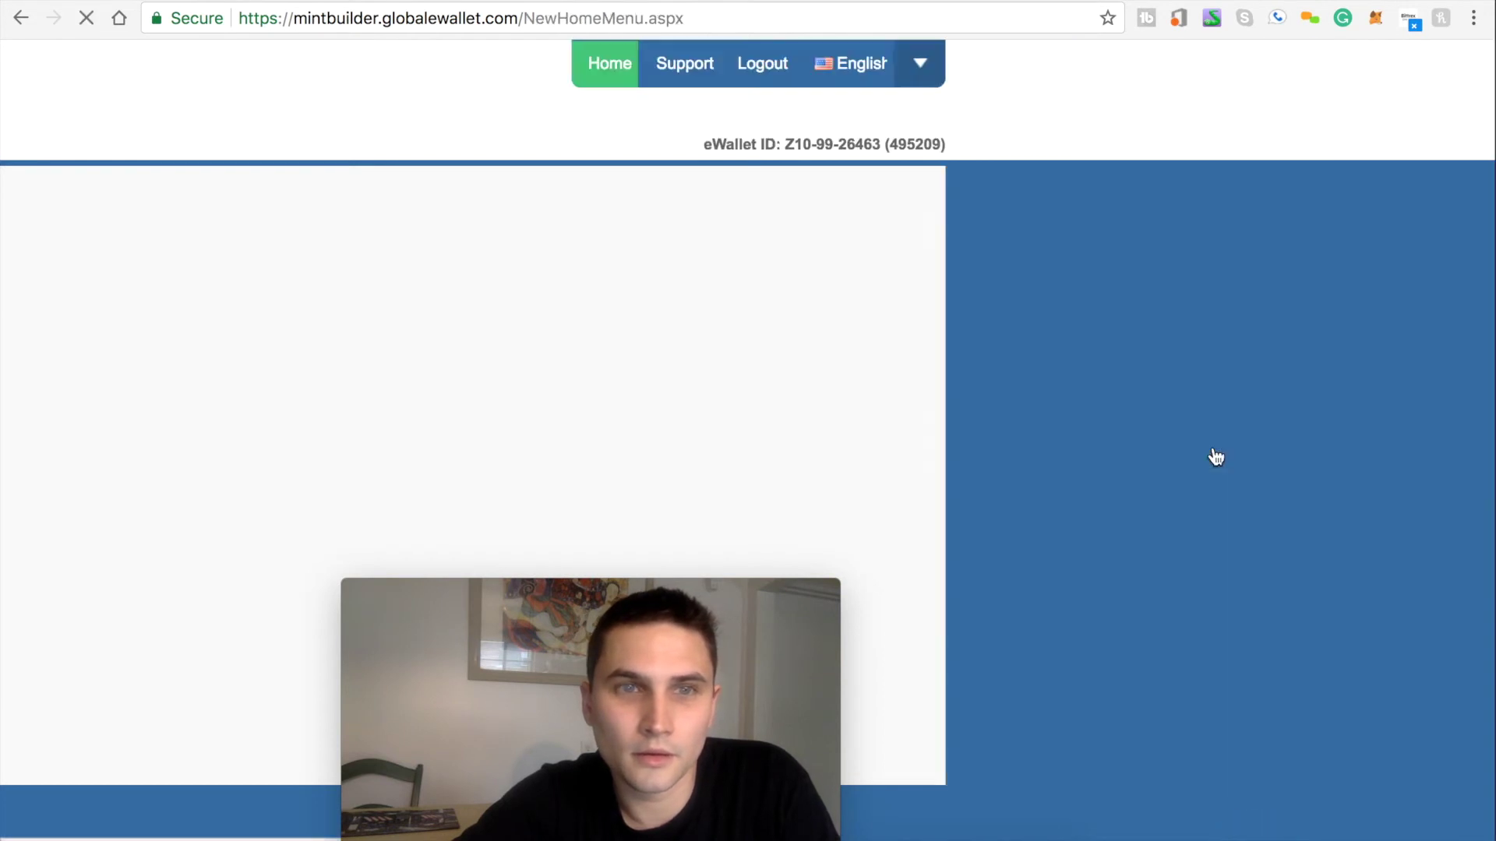
Step: Review the home dashboard showing a $0.00 total balance and open Withdraw Funds
{"action": "mouse_move", "coordinate": [604, 592]}
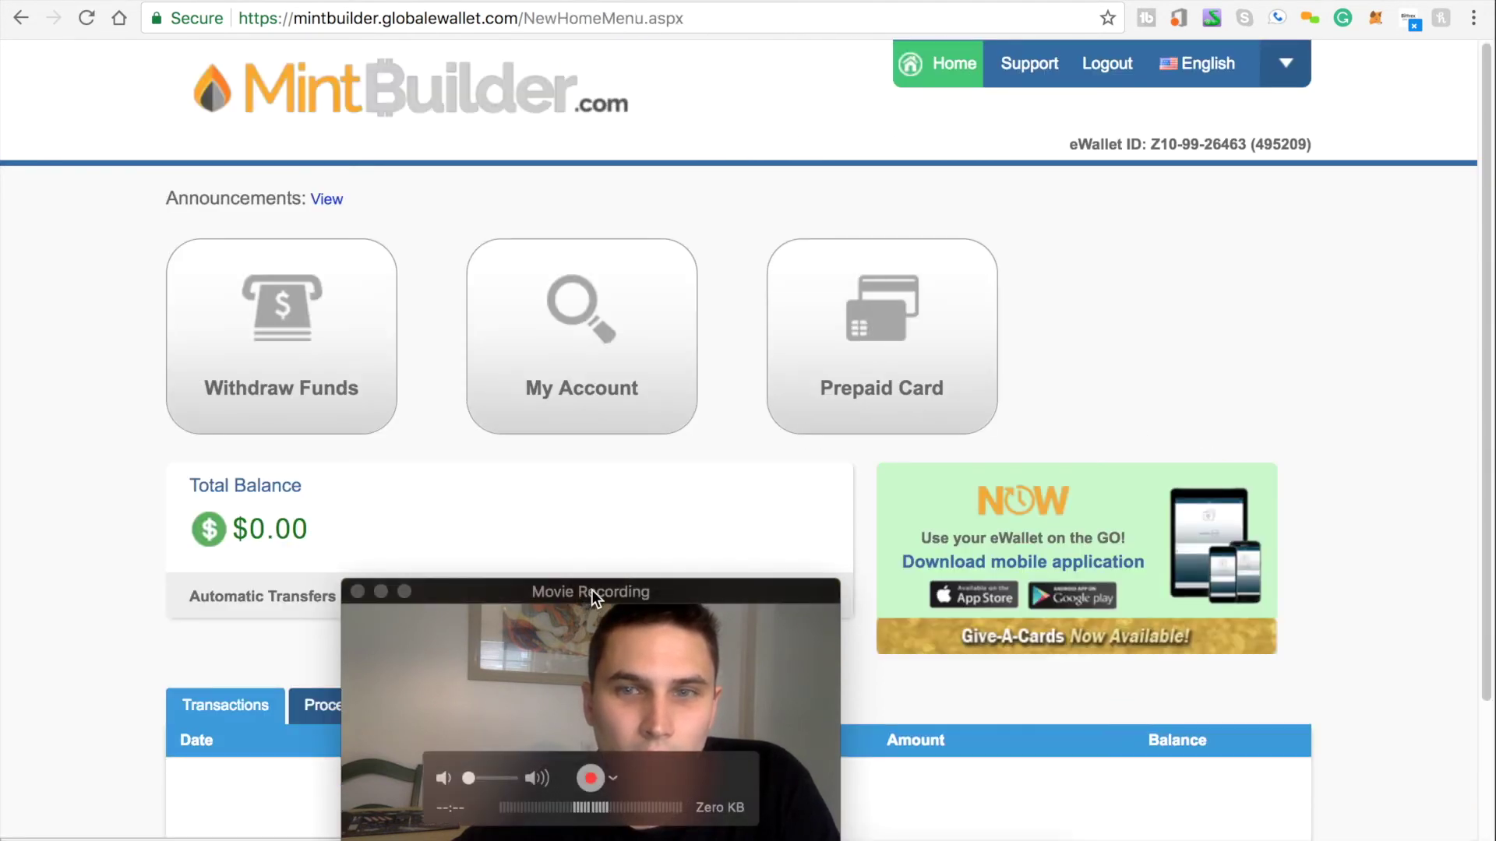
{"action": "left_click_drag", "start_coordinate": [591, 591], "coordinate": [1255, 161]}
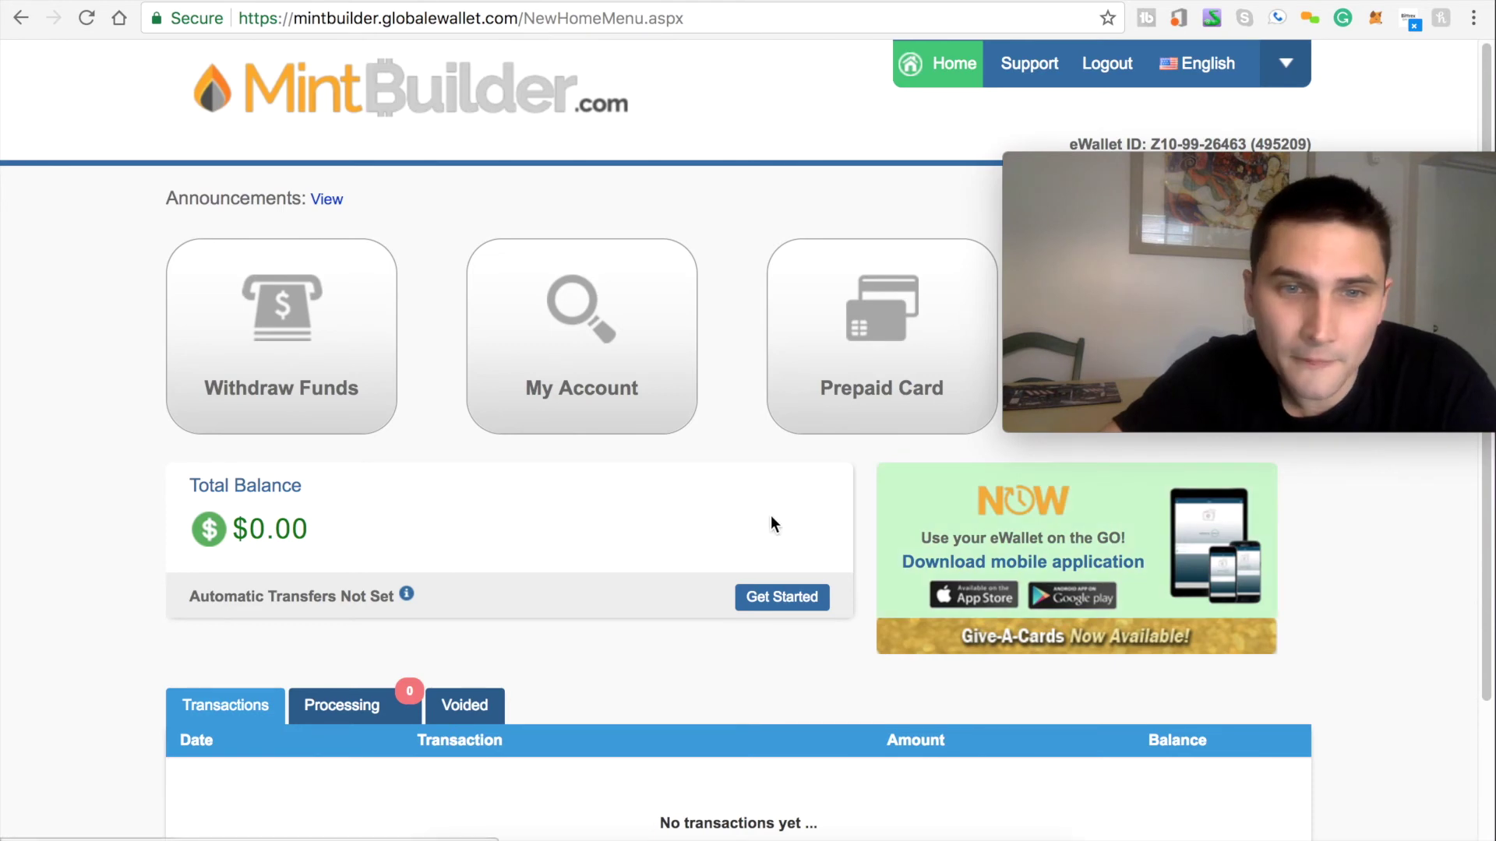
{"action": "scroll", "coordinate": [772, 516], "scroll_direction": "down", "scroll_amount": 3}
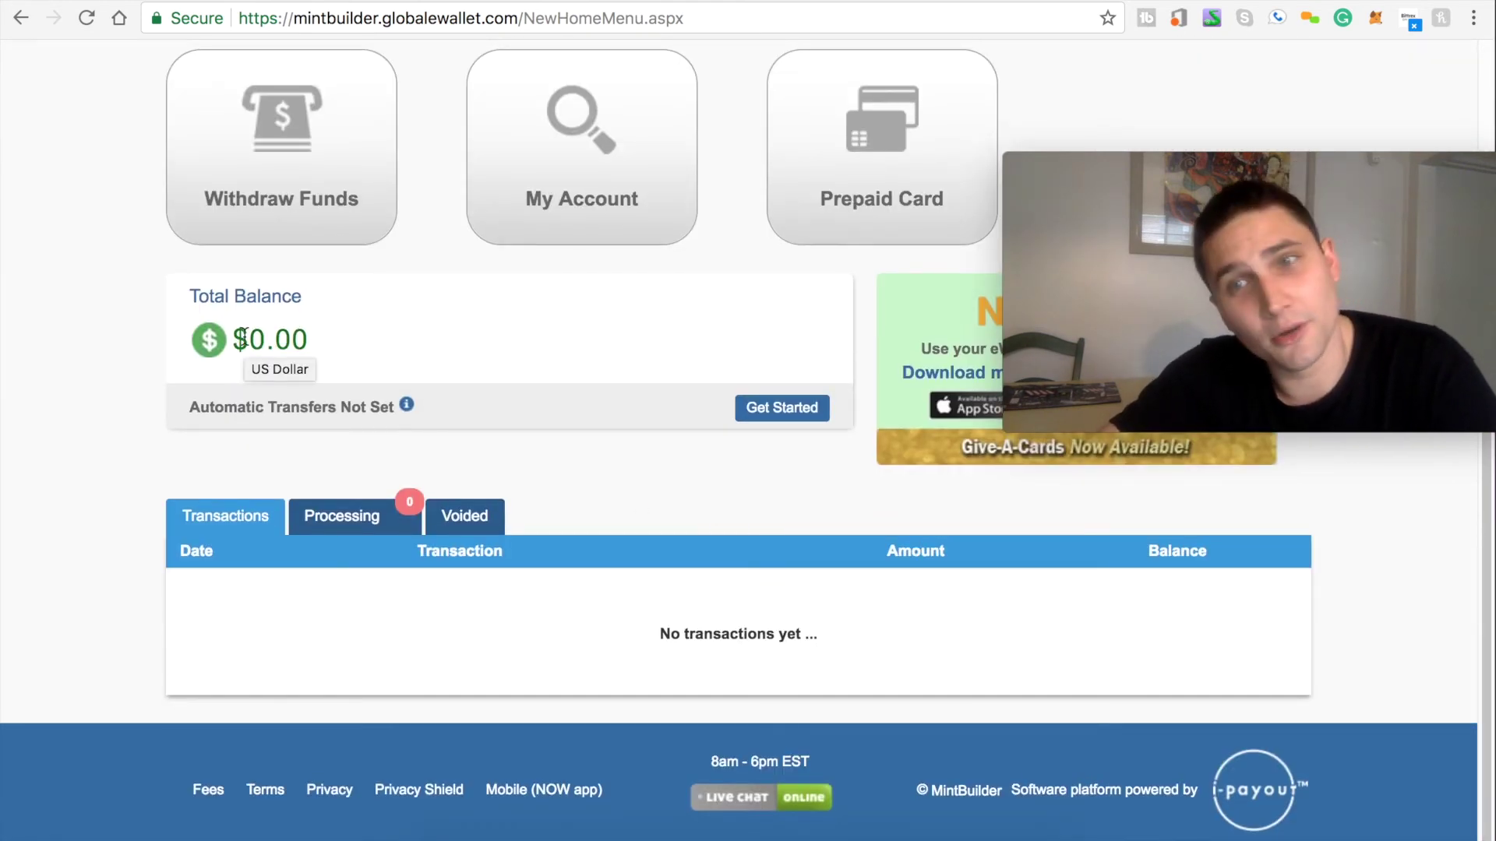
{"action": "scroll", "coordinate": [282, 336], "scroll_direction": "up", "scroll_amount": 2}
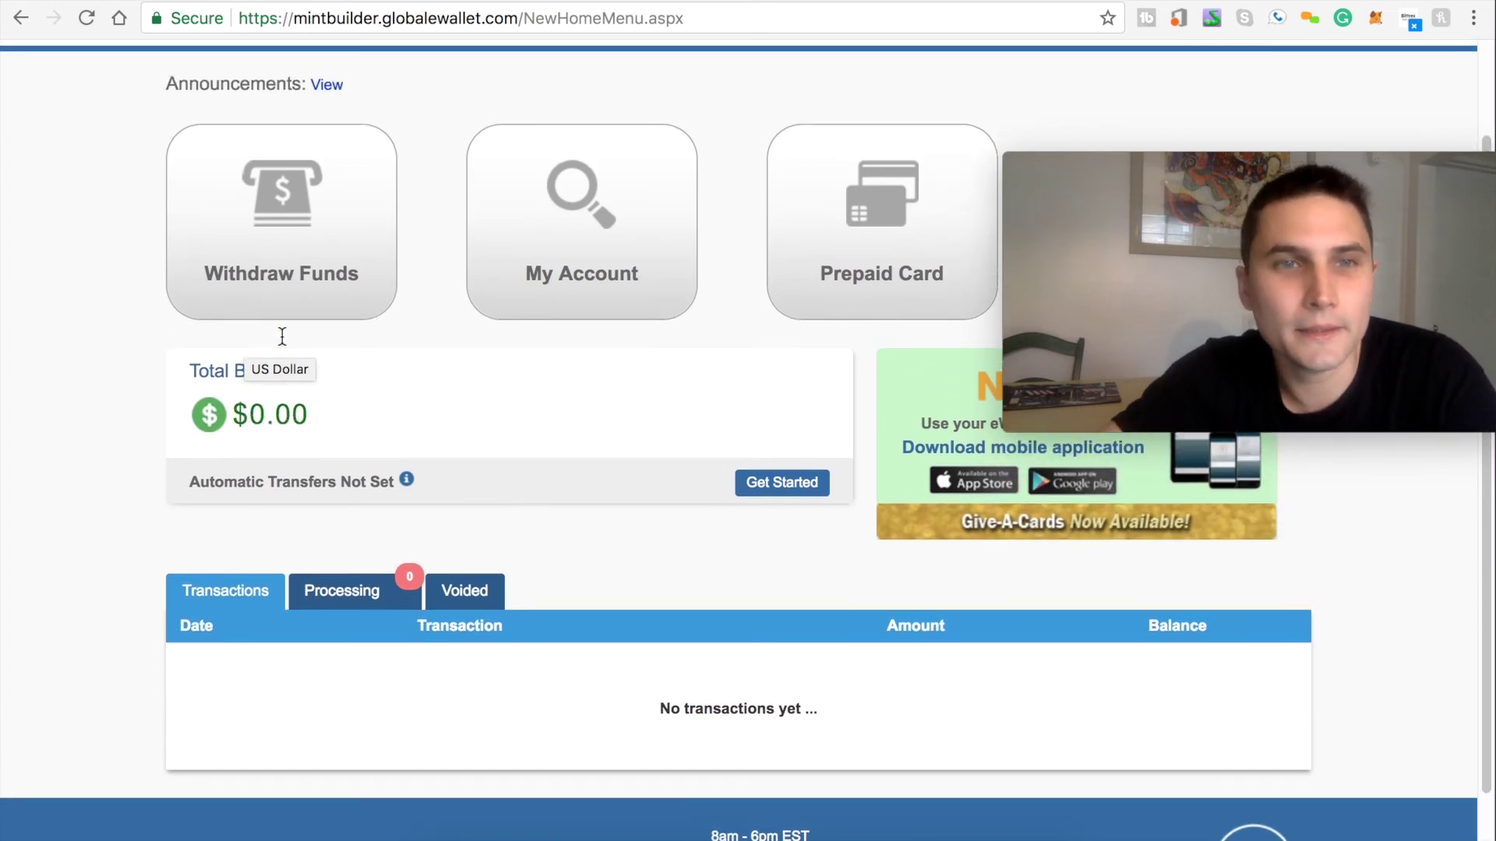
{"action": "scroll", "coordinate": [282, 336], "scroll_direction": "up", "scroll_amount": 1}
{"action": "left_click", "coordinate": [301, 257]}
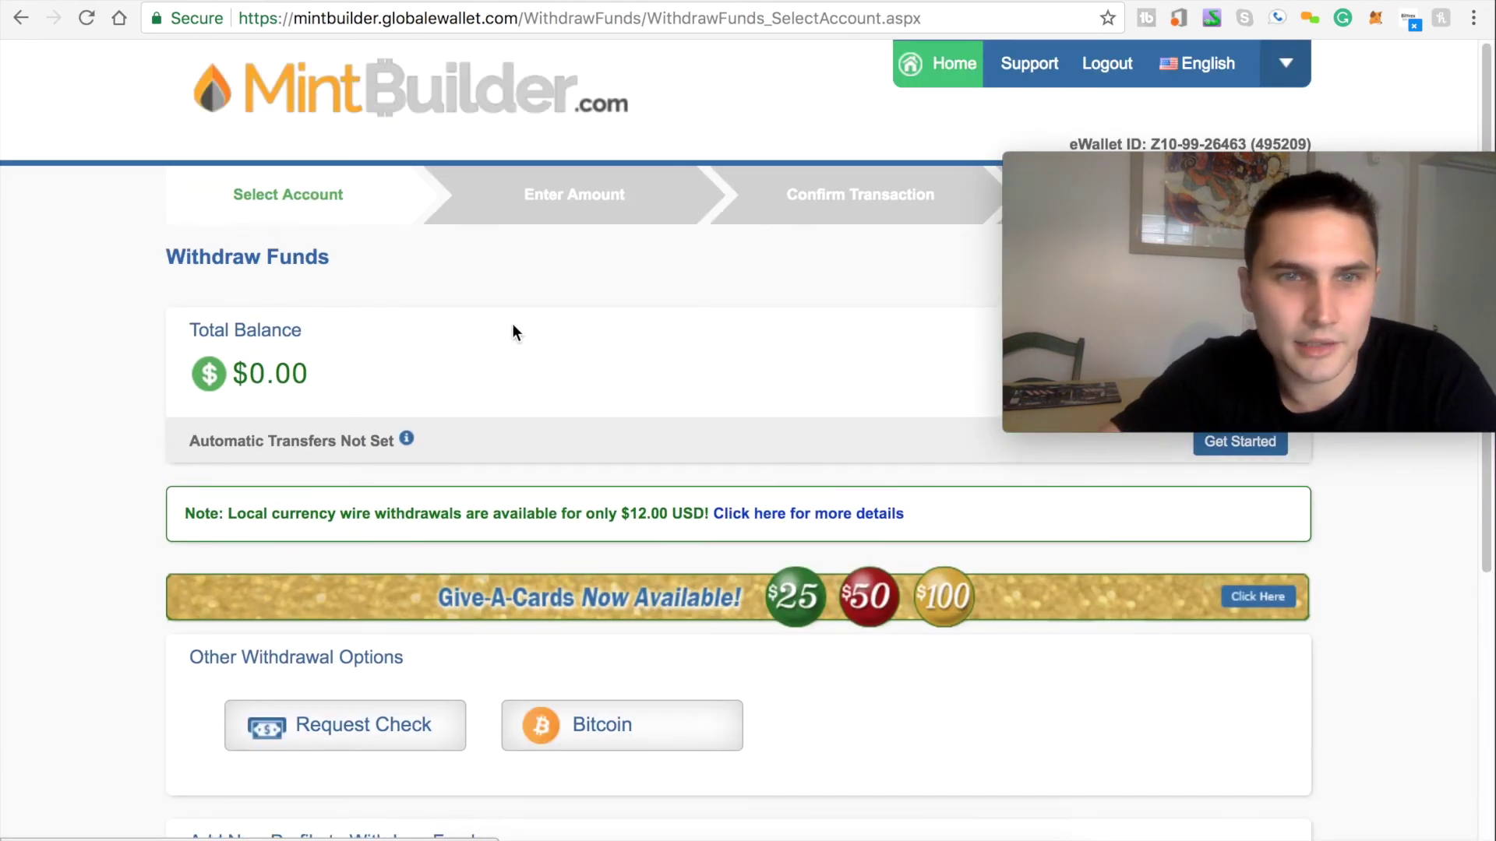
{"action": "scroll", "coordinate": [639, 381], "scroll_direction": "down", "scroll_amount": 5}
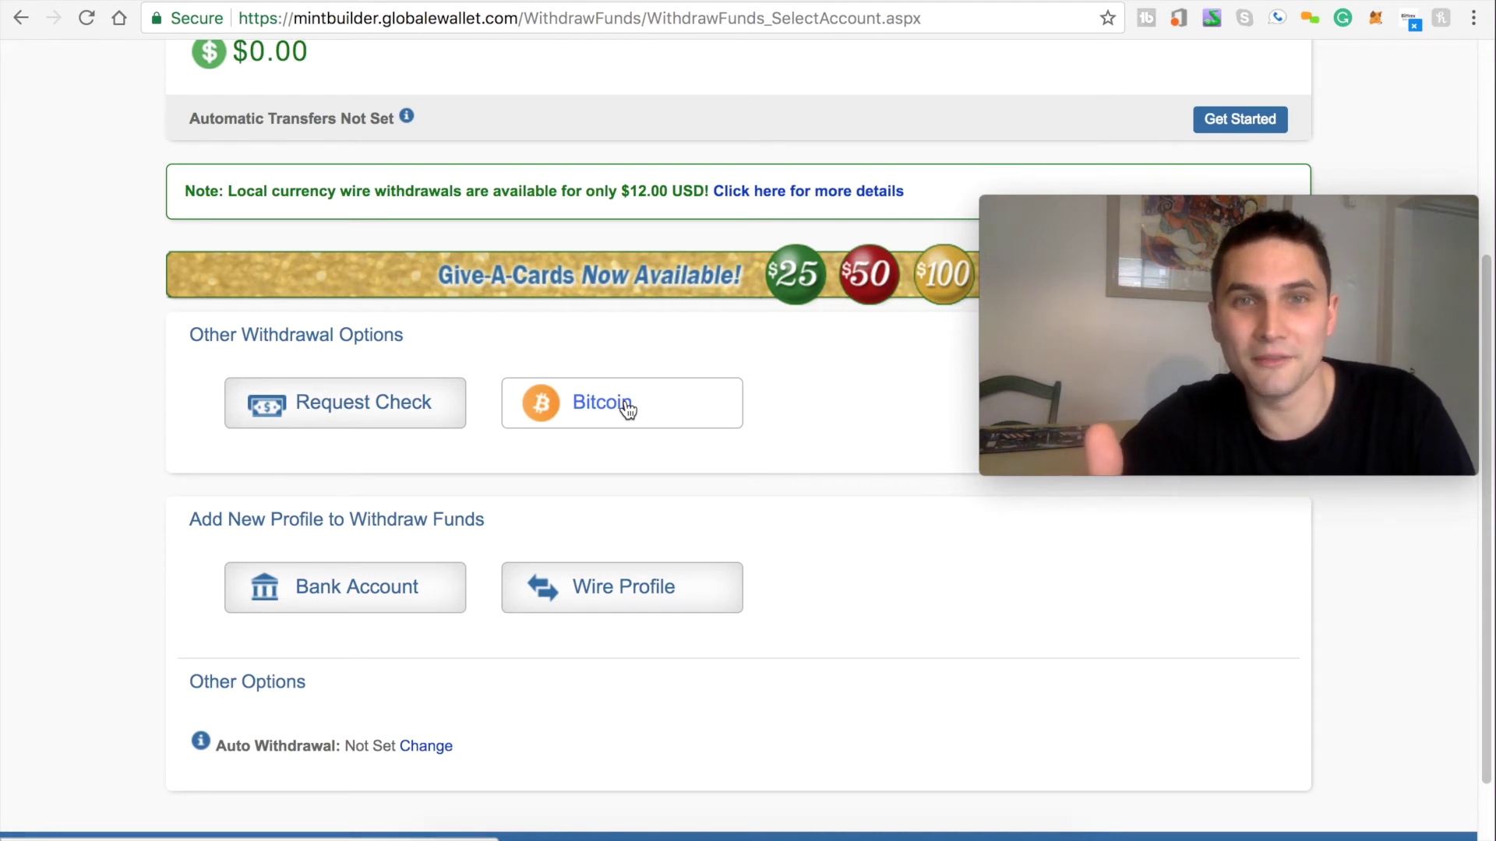
{"action": "scroll", "coordinate": [372, 547], "scroll_direction": "down", "scroll_amount": 1}
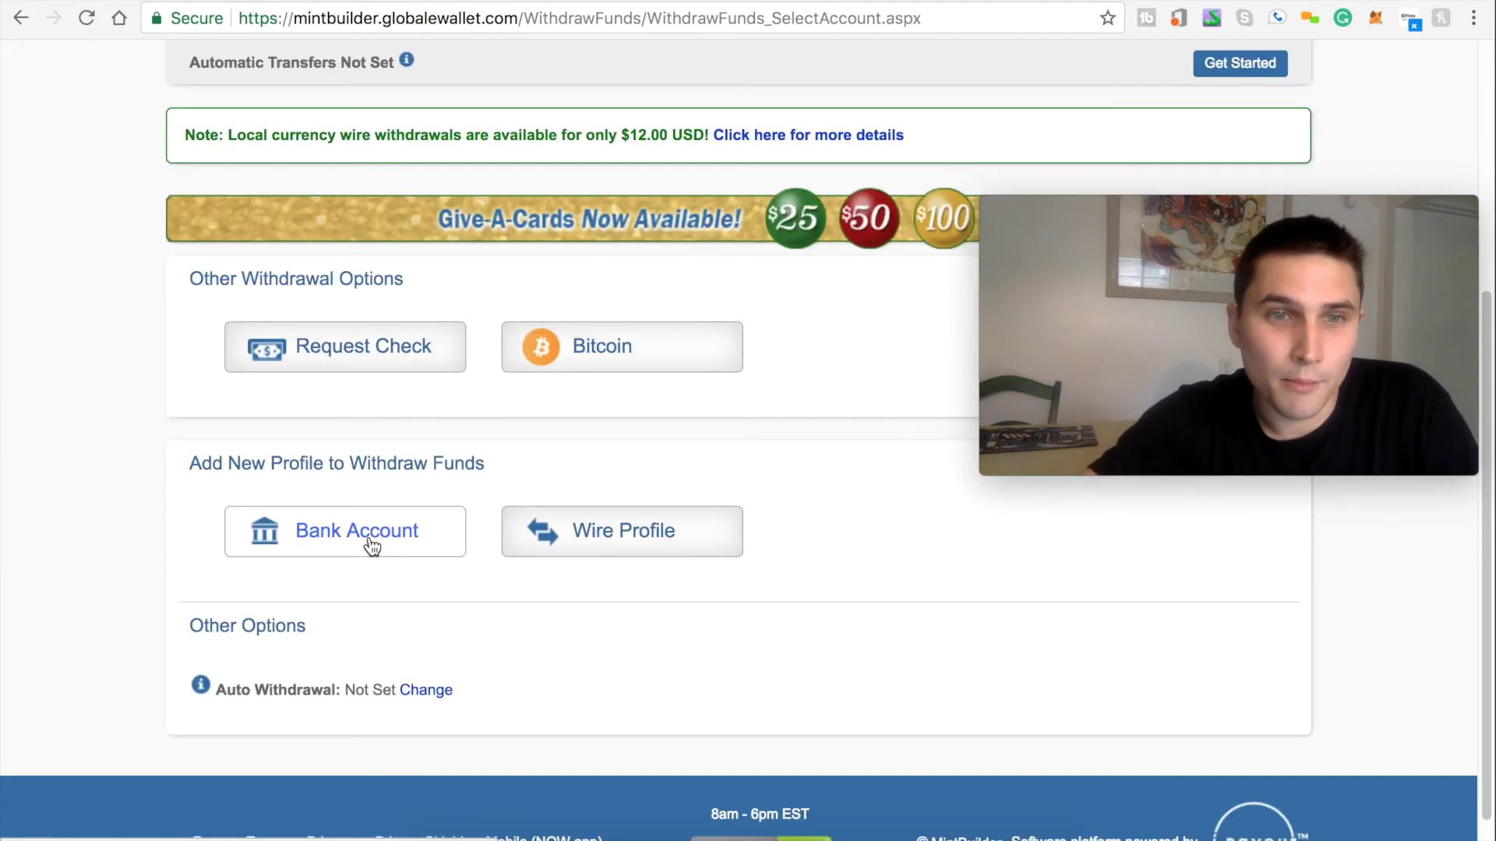
{"action": "scroll", "coordinate": [543, 570], "scroll_direction": "up", "scroll_amount": 1}
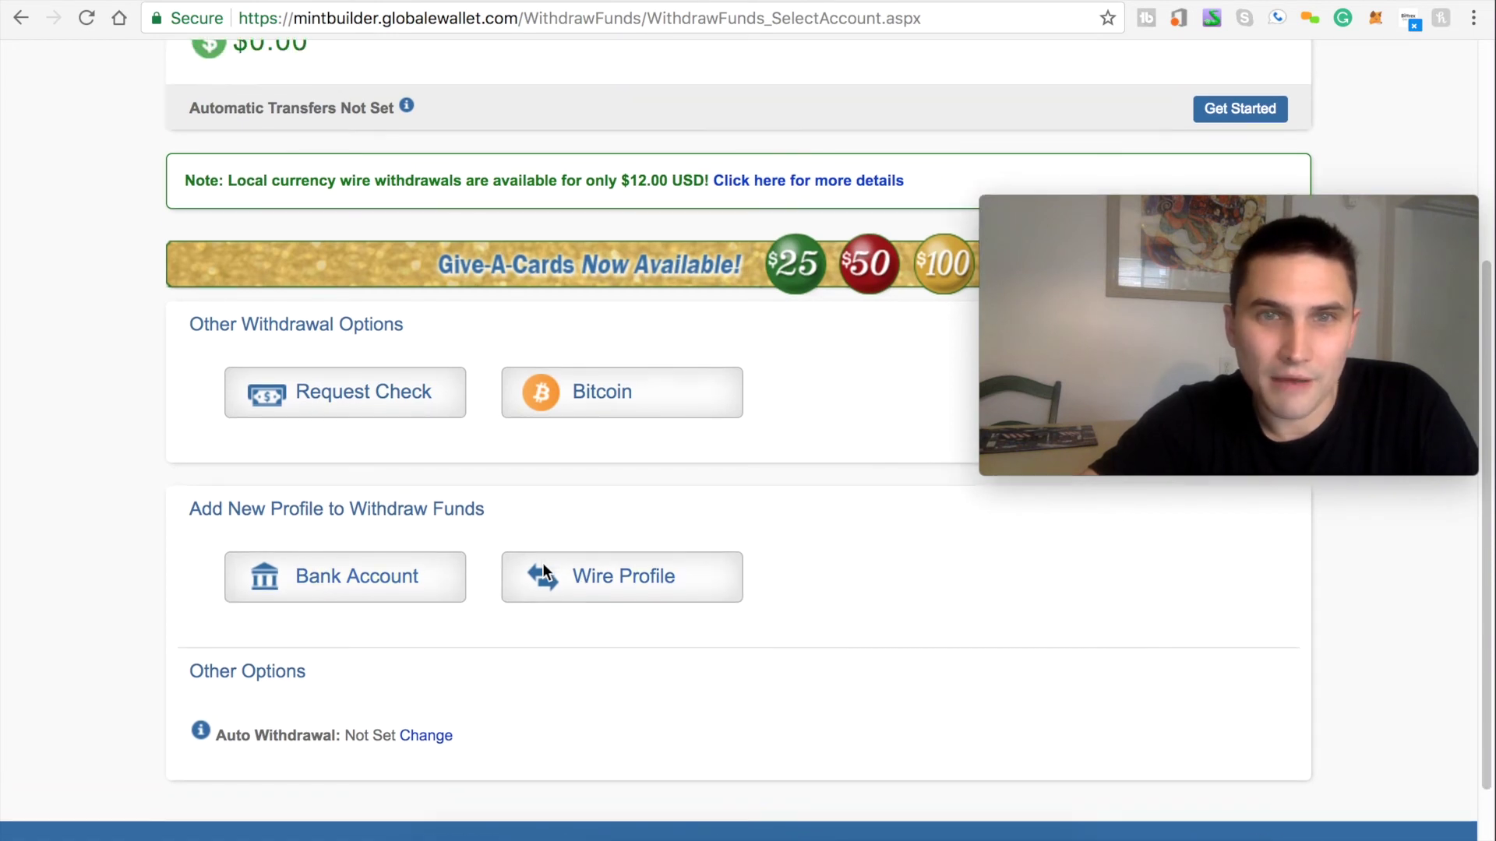
{"action": "scroll", "coordinate": [549, 553], "scroll_direction": "up", "scroll_amount": 1}
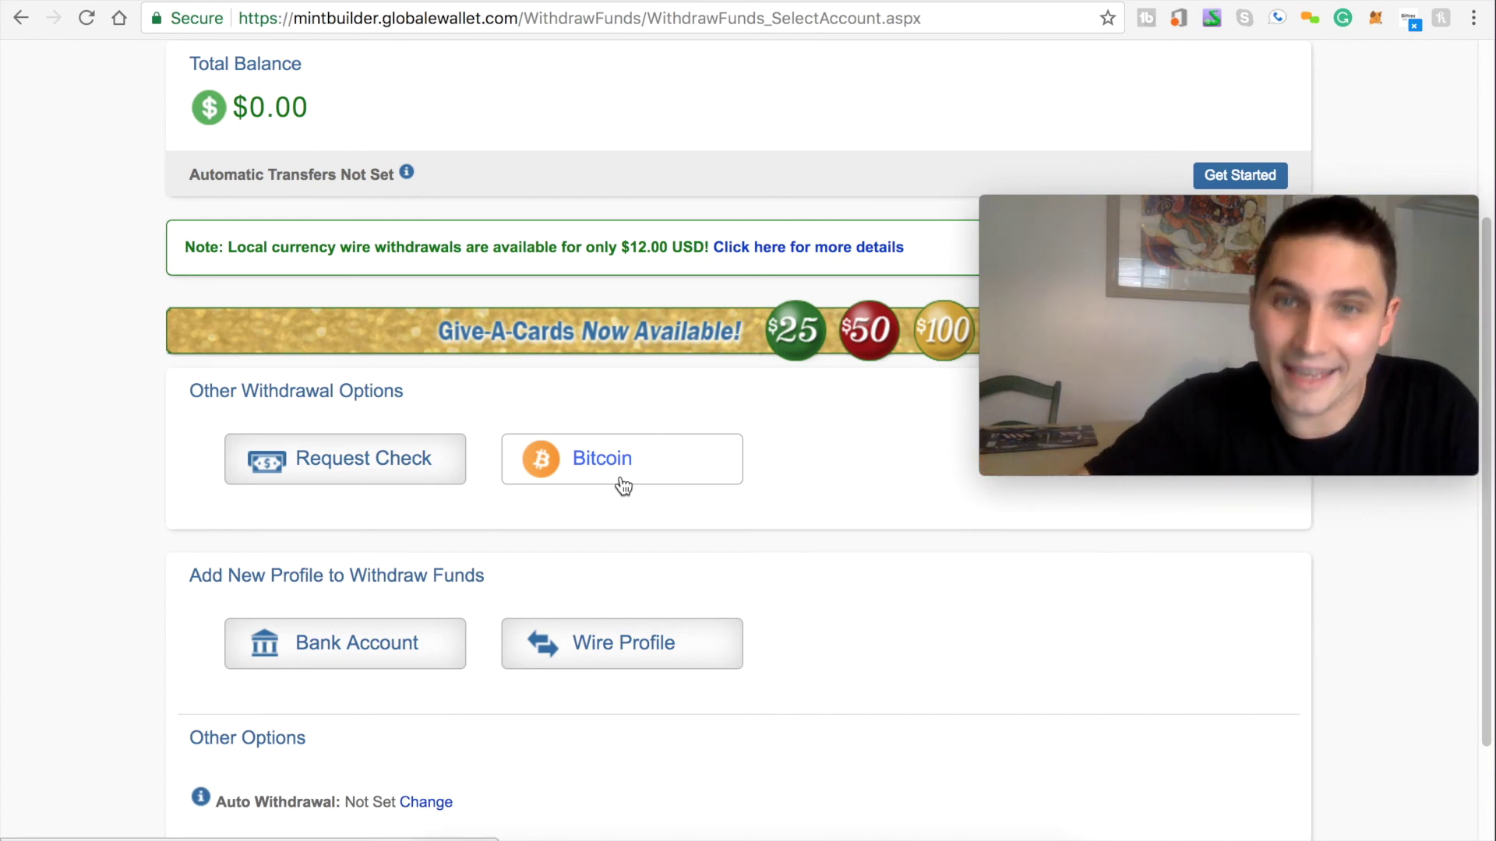
{"action": "scroll", "coordinate": [675, 460], "scroll_direction": "up", "scroll_amount": 3}
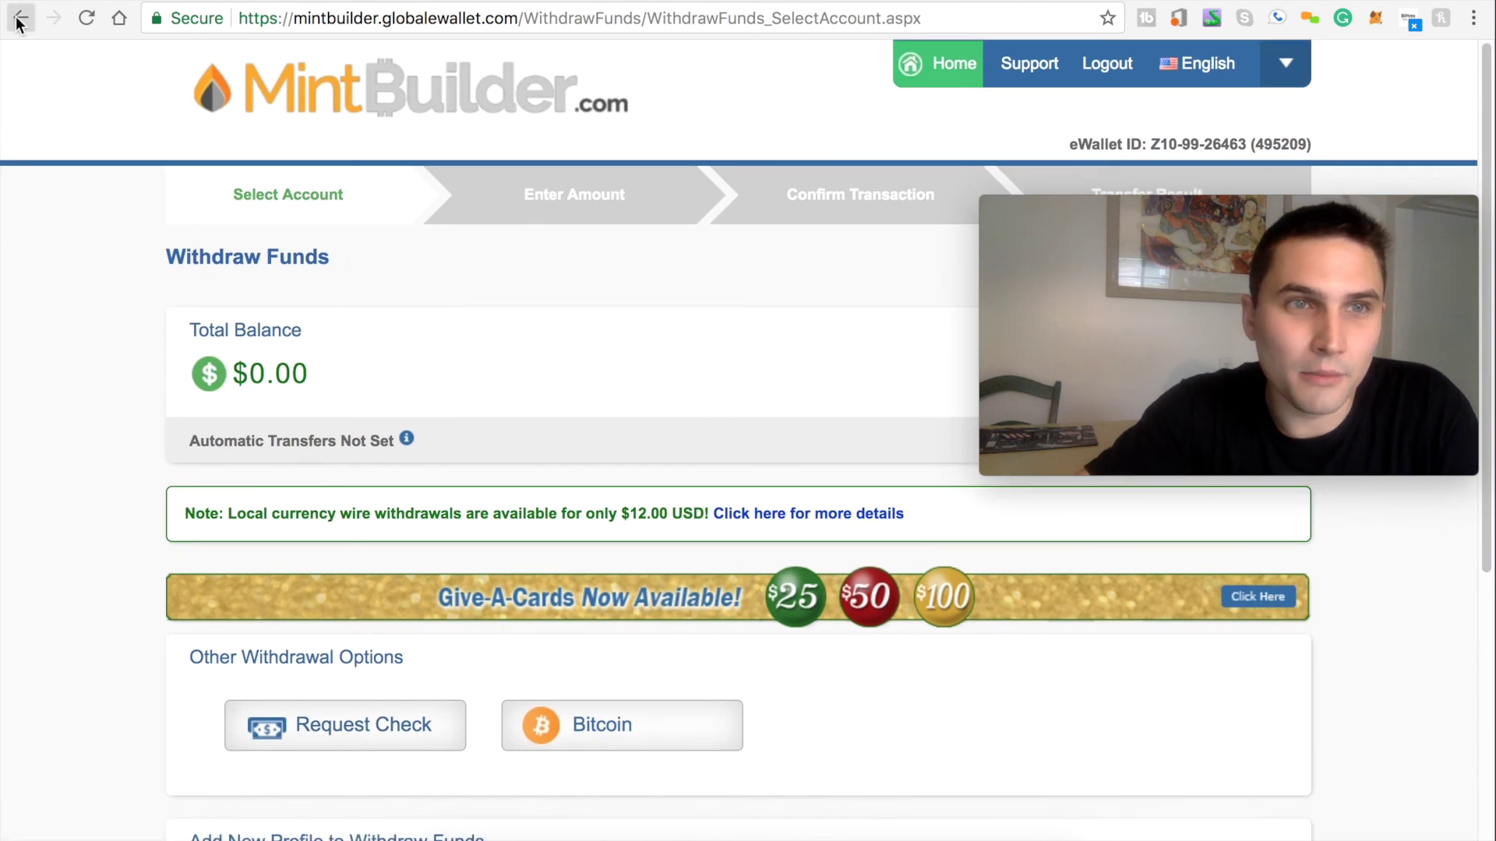
{"action": "left_click", "coordinate": [17, 20]}
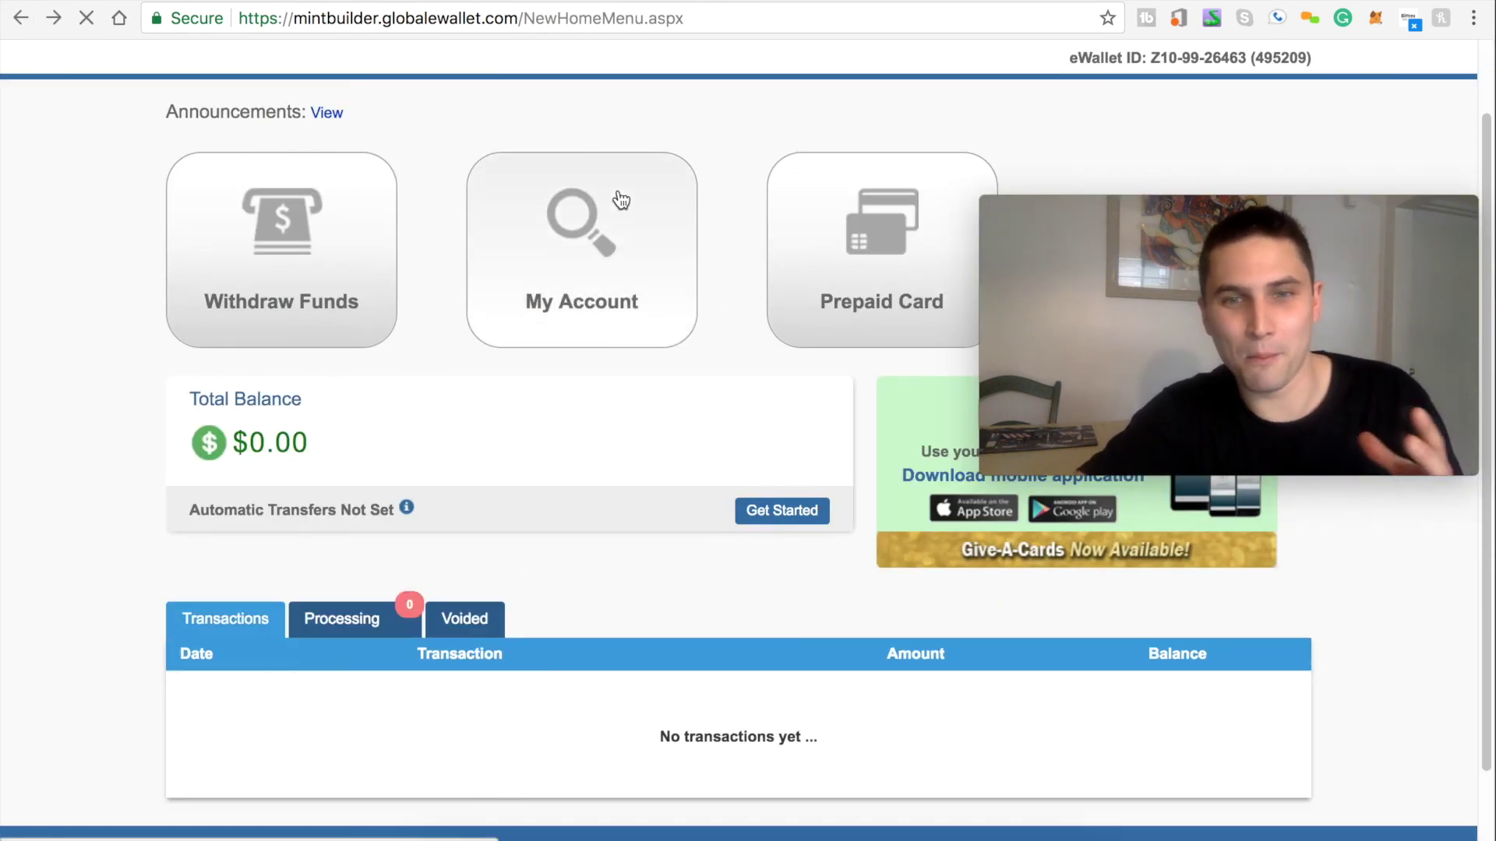
Step: Open My Account to view the profile's Account Details tab
{"action": "left_click", "coordinate": [645, 234]}
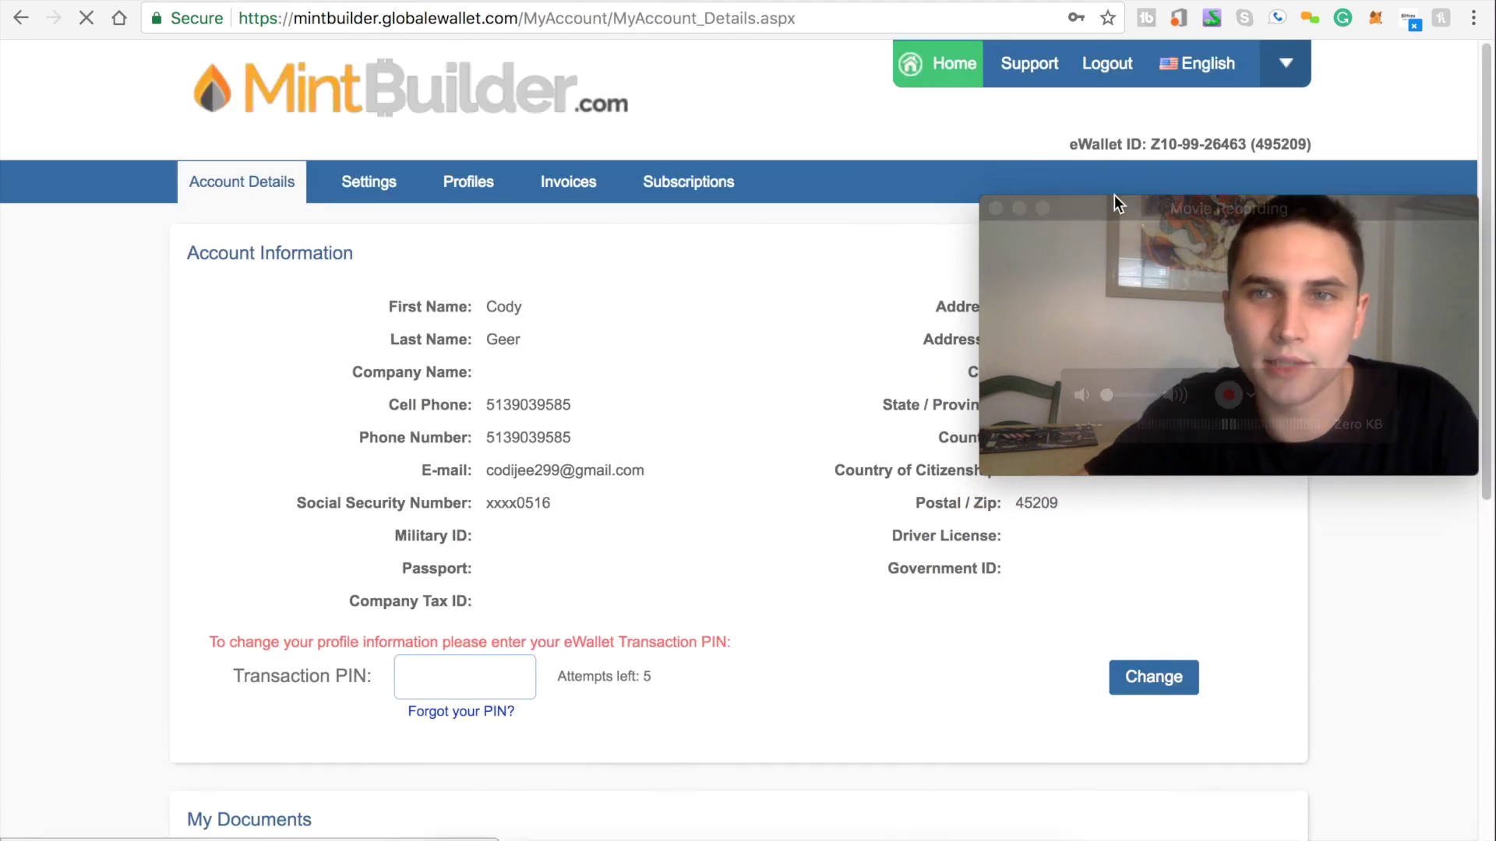
{"action": "mouse_move", "coordinate": [1103, 205]}
{"action": "left_click_drag", "start_coordinate": [1103, 205], "coordinate": [1072, 59]}
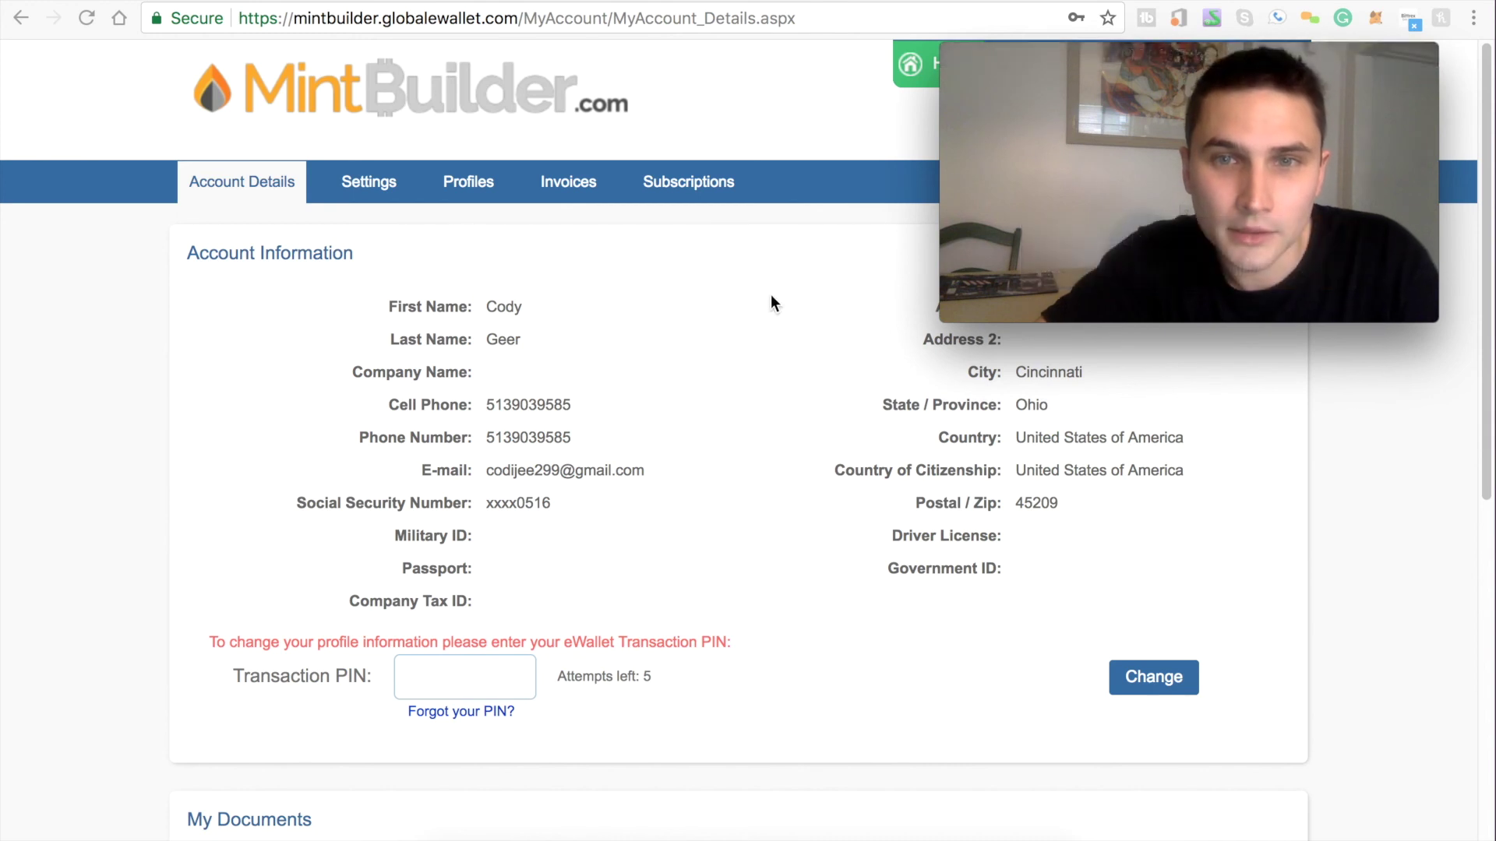